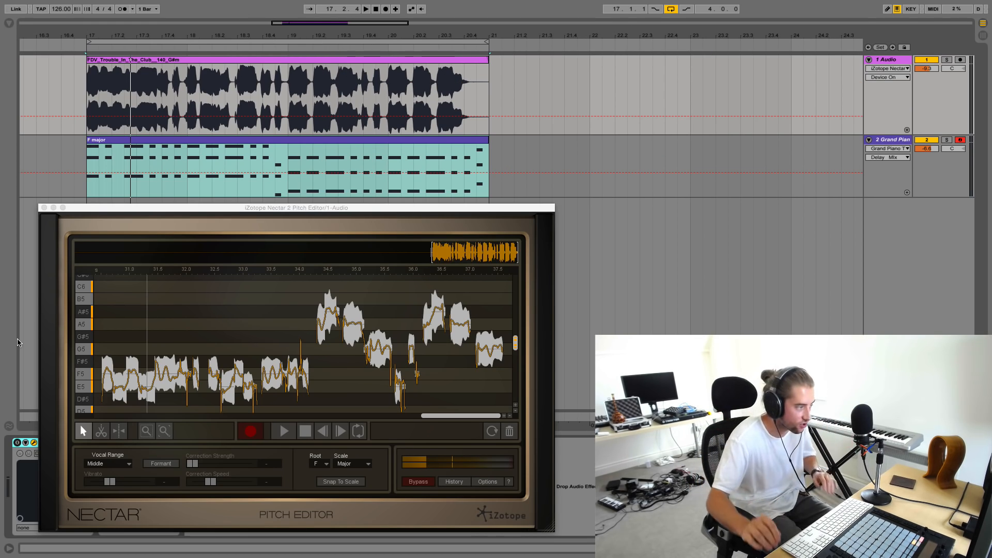
- Play the looped vocal and piano with the Nectar pitch correction active, and again with it switched off
{"action": "key", "text": "space"}
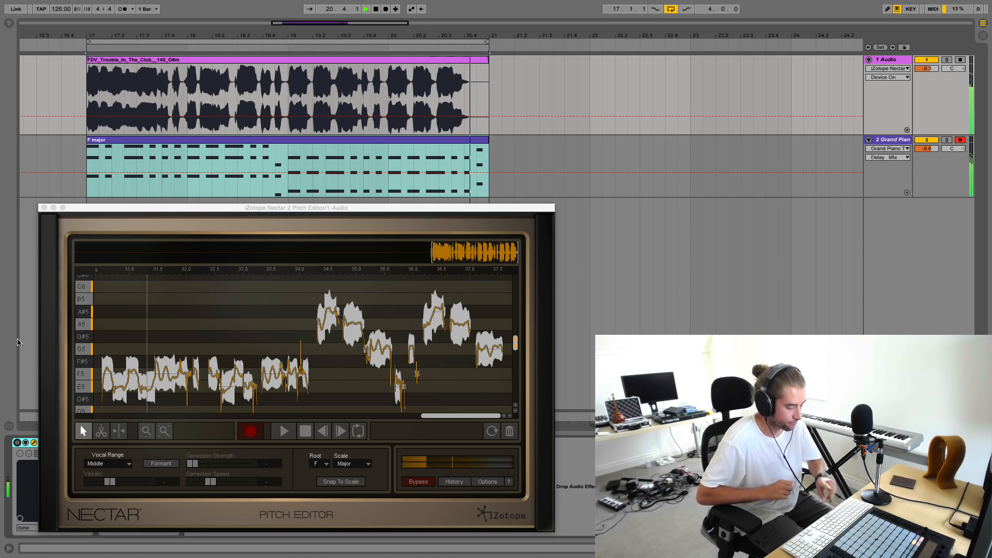
{"action": "key", "text": "space"}
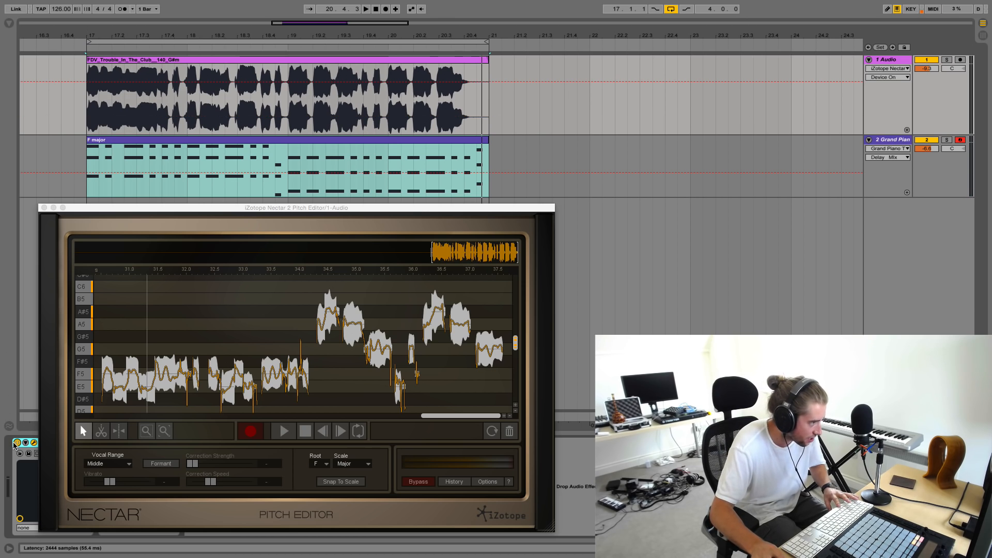
{"action": "key", "text": "space"}
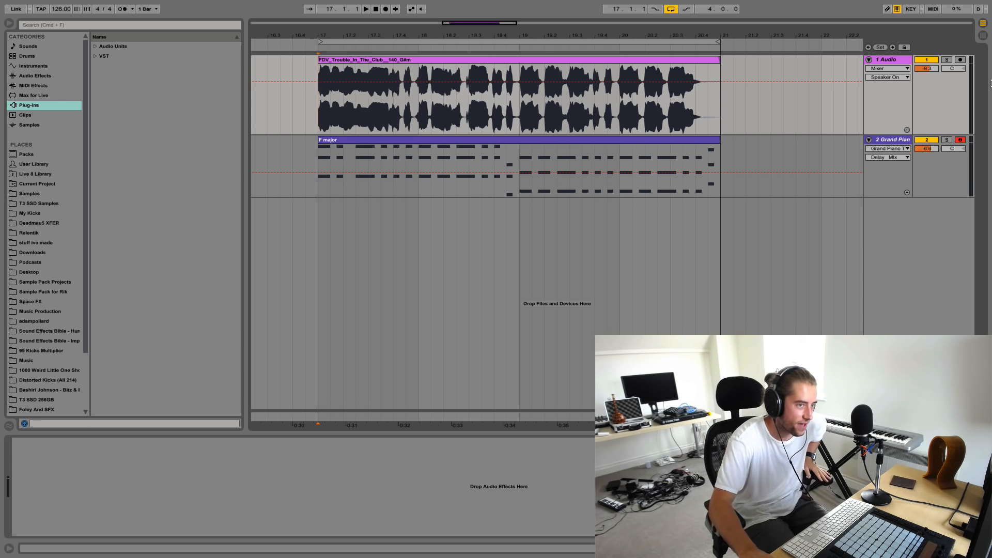
- Solo the Grand Piano track, play its F major loop alone, and release the solo
{"action": "left_click", "coordinate": [946, 140]}
{"action": "key", "text": "space"}
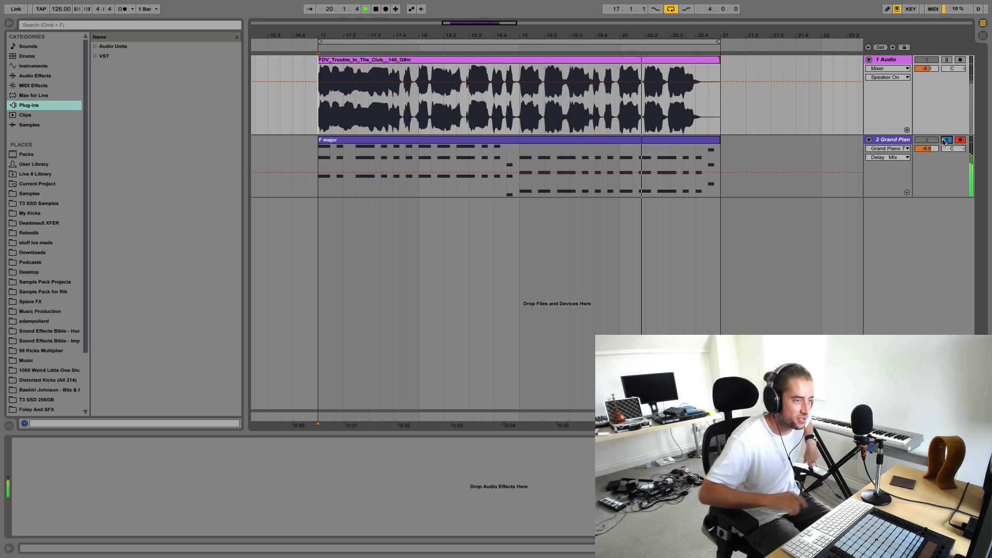
{"action": "key", "text": "space"}
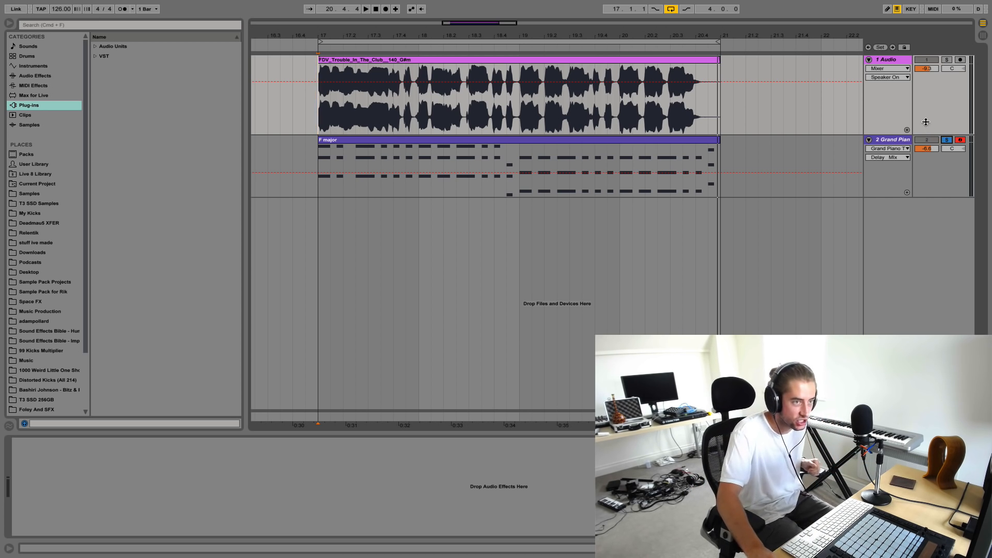
{"action": "left_click", "coordinate": [947, 139]}
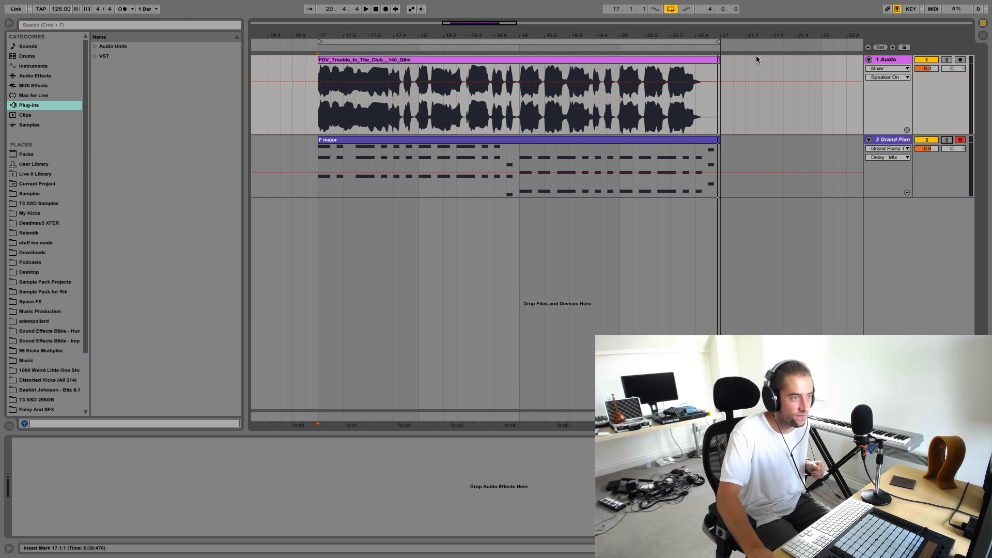
- Play the uncorrected vocal clip from its start together with the piano part
{"action": "left_click", "coordinate": [608, 60]}
{"action": "key", "text": "space"}
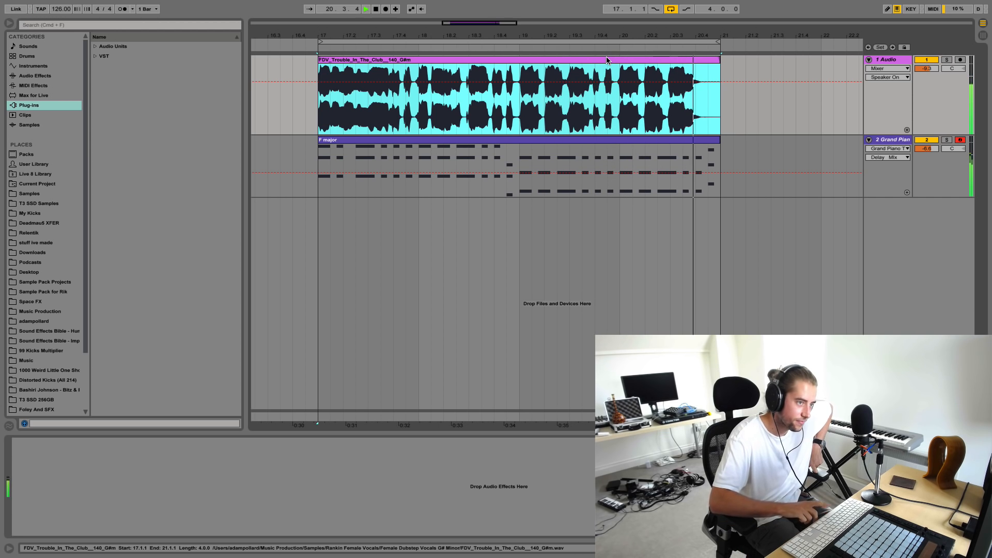
{"action": "key", "text": "space"}
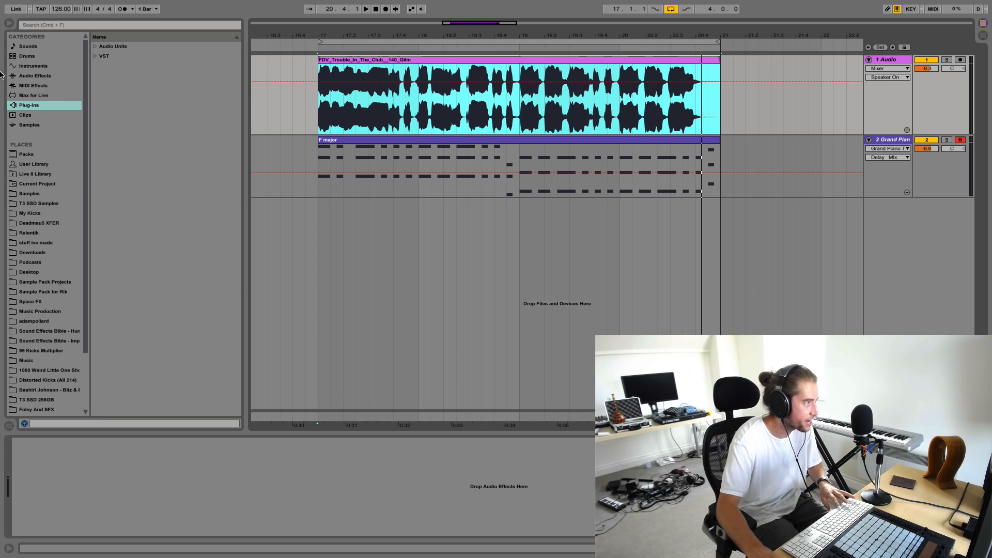
- Browse the local VST plug-ins to the iZotope Nectar 2 entries
{"action": "left_click", "coordinate": [95, 56]}
{"action": "left_click", "coordinate": [102, 66]}
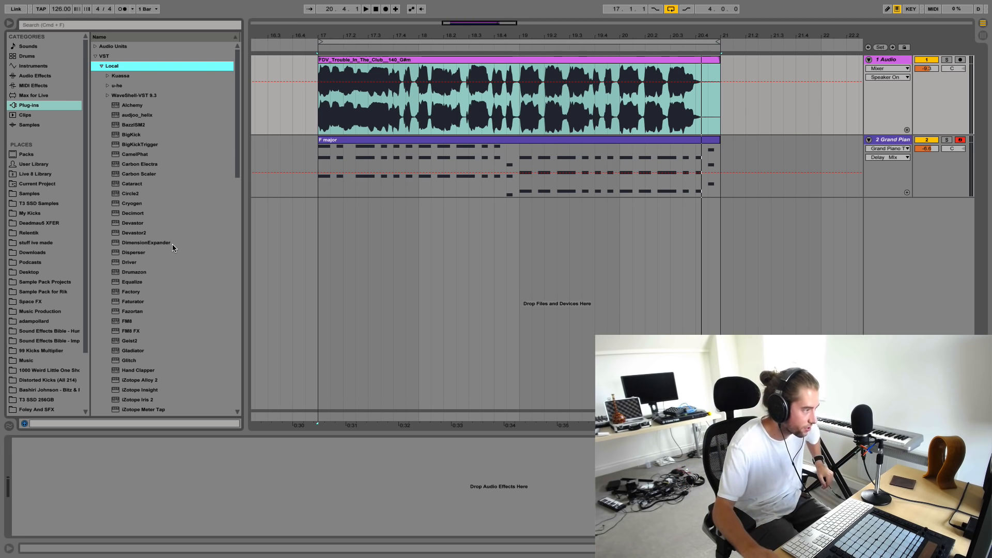
{"action": "scroll", "coordinate": [195, 242], "scroll_direction": "down", "scroll_amount": 15}
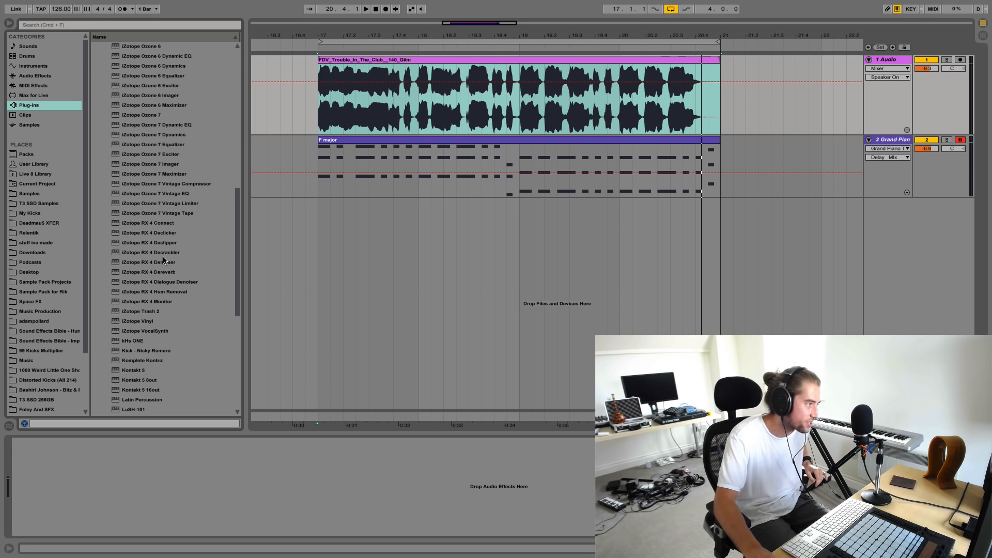
{"action": "scroll", "coordinate": [163, 260], "scroll_direction": "up", "scroll_amount": 5}
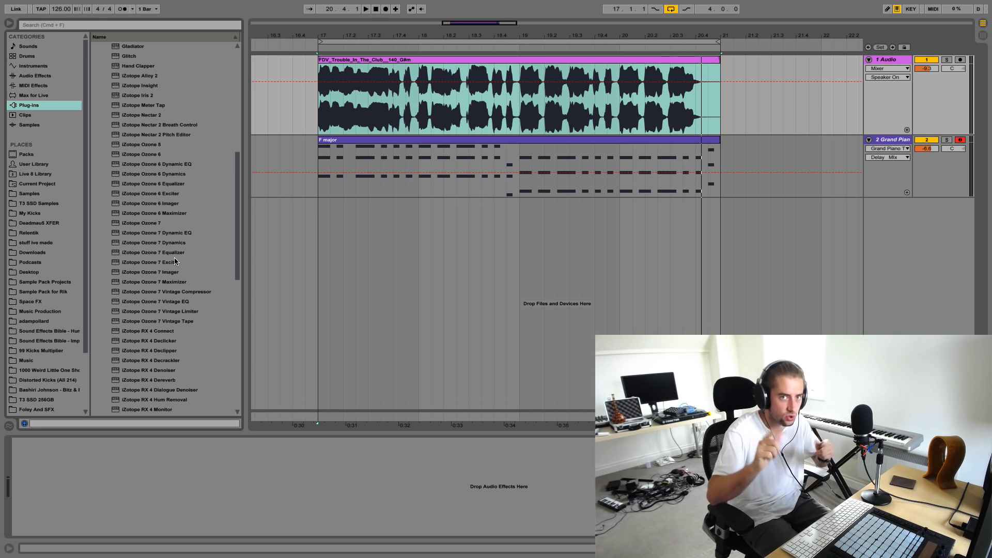
{"action": "scroll", "coordinate": [159, 162], "scroll_direction": "up", "scroll_amount": 2}
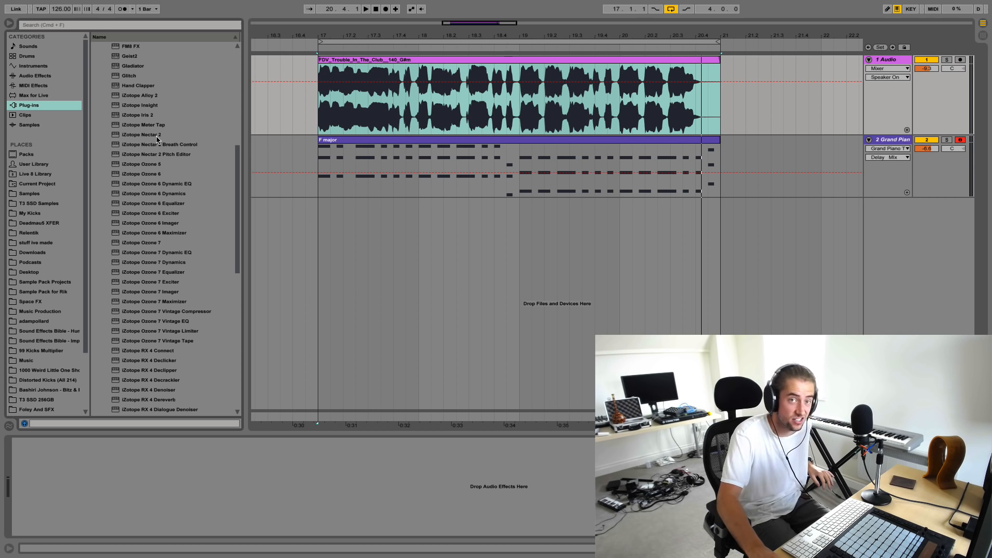
{"action": "left_click", "coordinate": [158, 136]}
{"action": "double_click", "coordinate": [156, 136]}
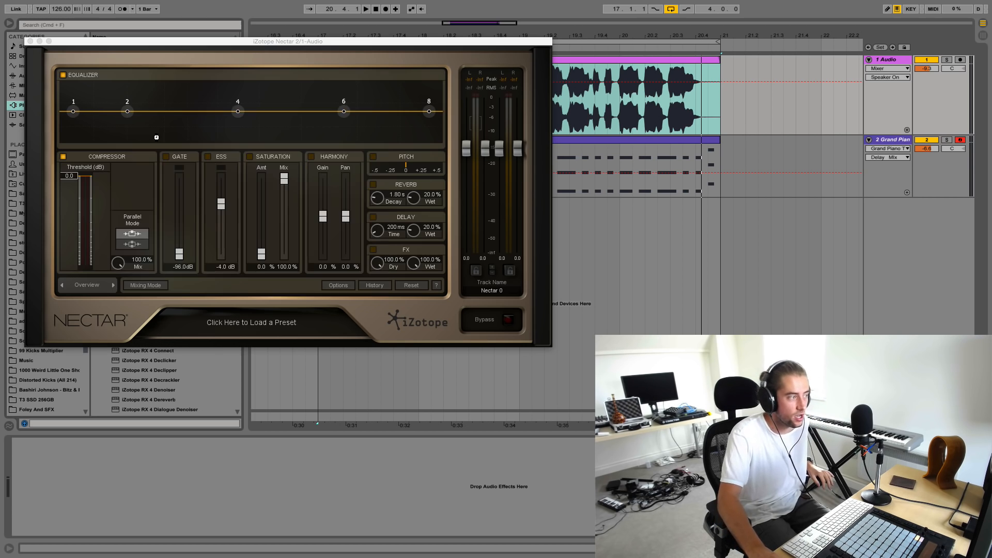
{"action": "left_click", "coordinate": [67, 444]}
{"action": "key", "text": "Delete"}
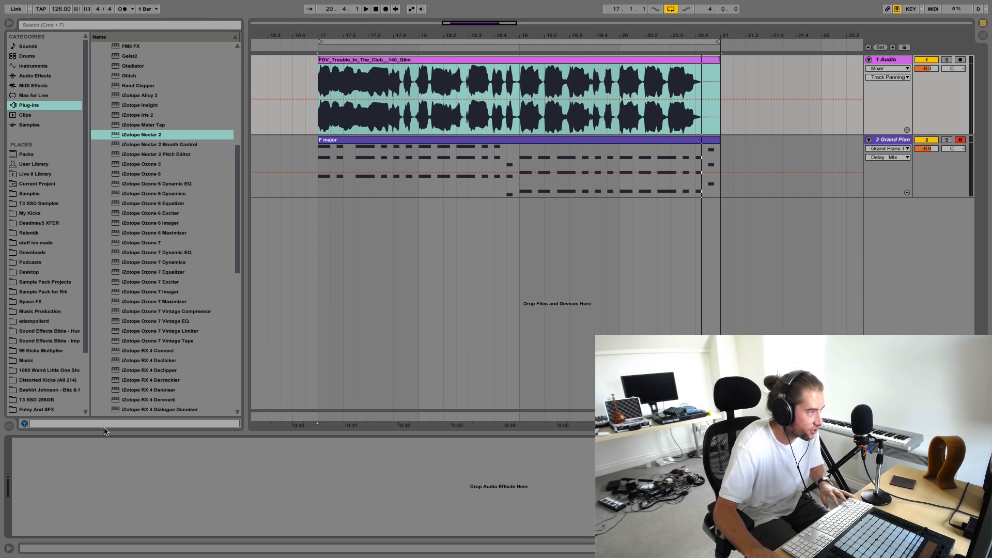
- Load the iZotope Nectar 2 Pitch Editor on the soloed vocal track and dismiss its startup hint
{"action": "double_click", "coordinate": [166, 154]}
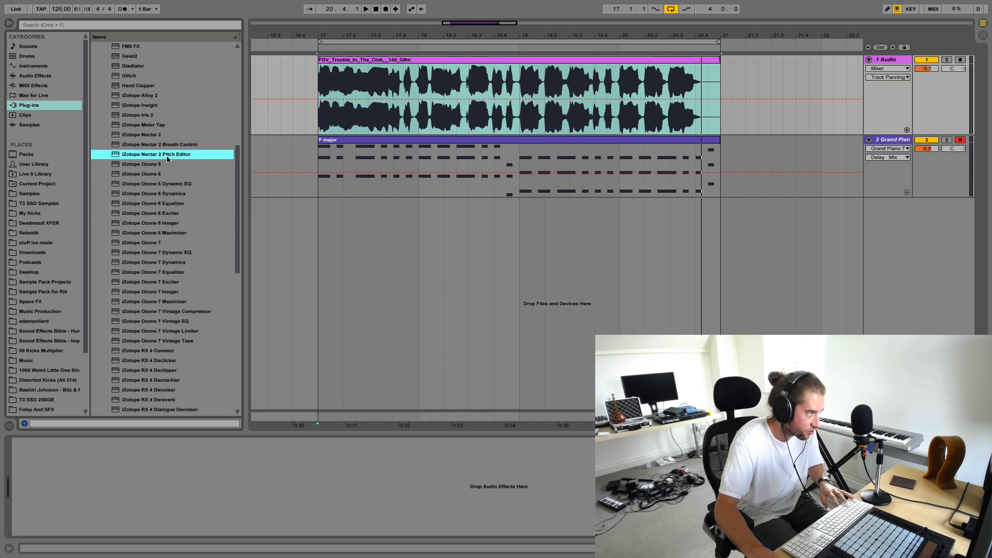
{"action": "left_click", "coordinate": [947, 60]}
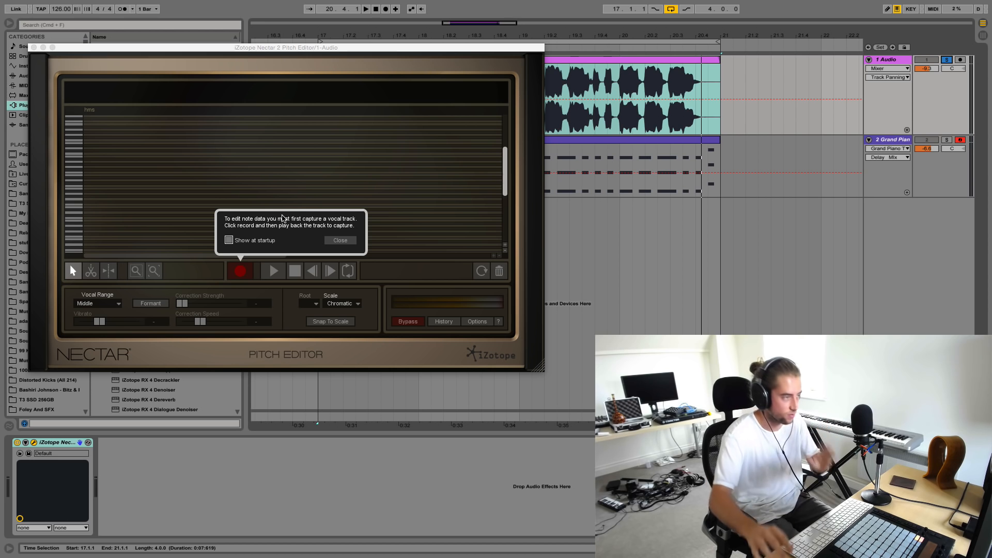
{"action": "left_click", "coordinate": [340, 241]}
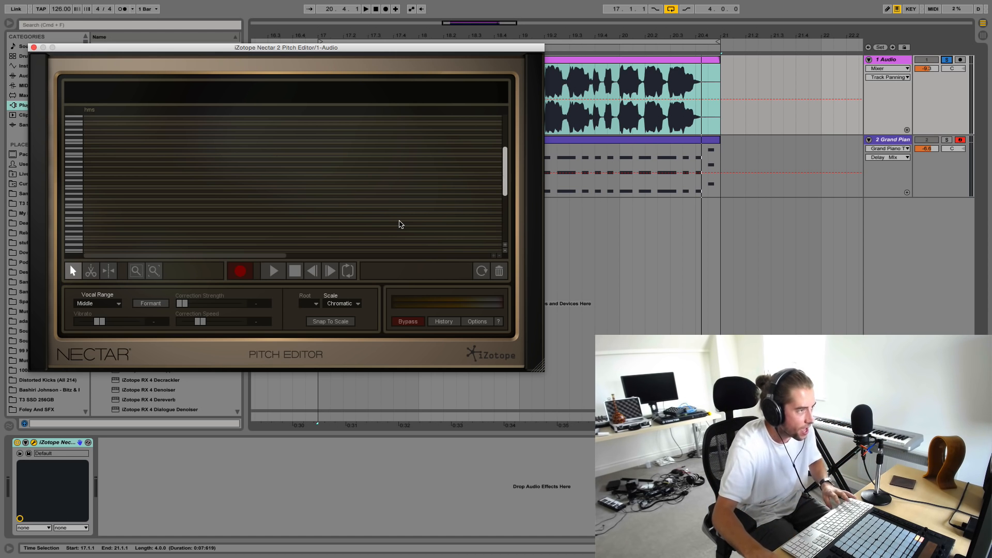
- Move the Pitch Editor window clear of the vocal clip and hide the browser and the device view
{"action": "left_click_drag", "start_coordinate": [292, 49], "coordinate": [566, 152]}
{"action": "key", "text": "super+alt+b"}
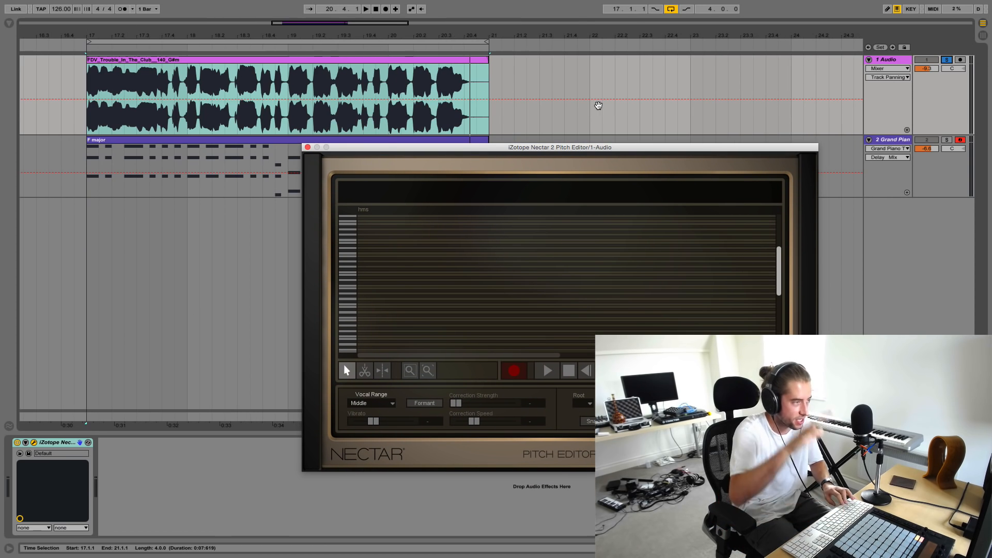
{"action": "key", "text": "super+alt+l"}
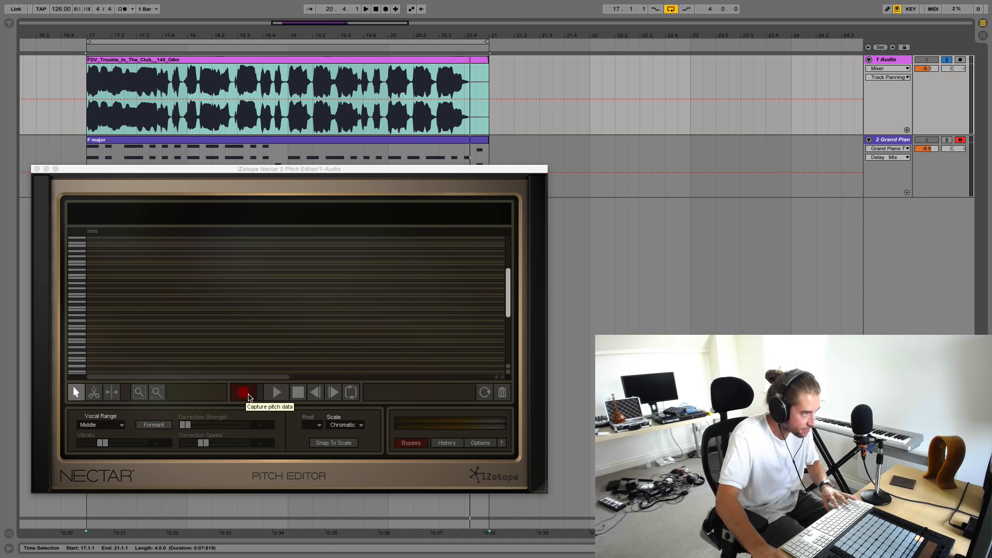
- Capture the soloed vocal's pitch data in the Pitch Editor by playing the loop through once
{"action": "left_click", "coordinate": [244, 394]}
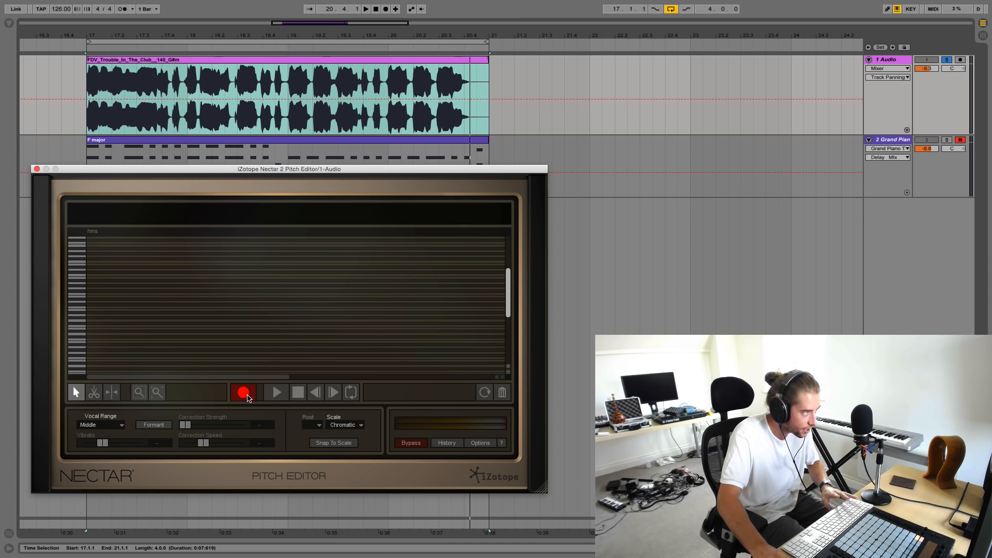
{"action": "key", "text": "space"}
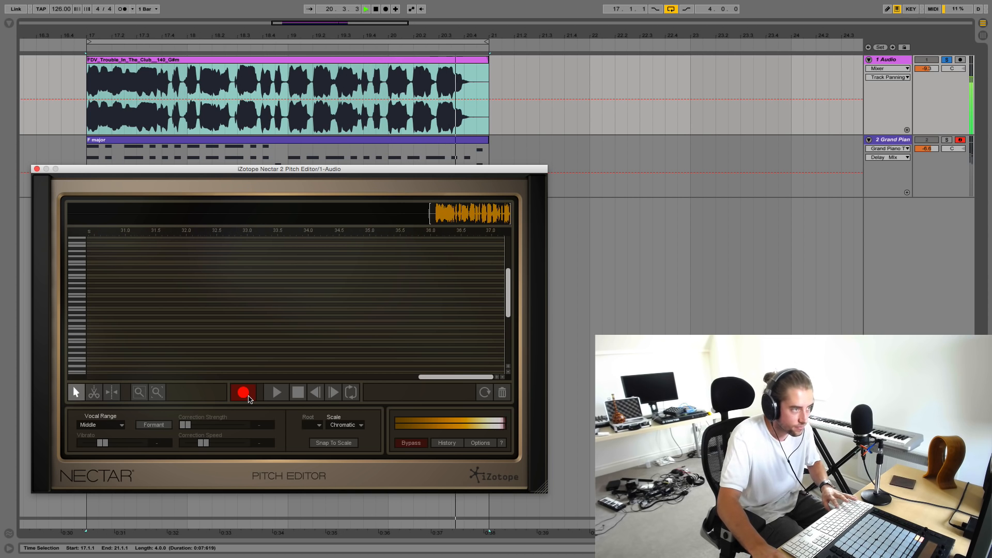
{"action": "key", "text": "space"}
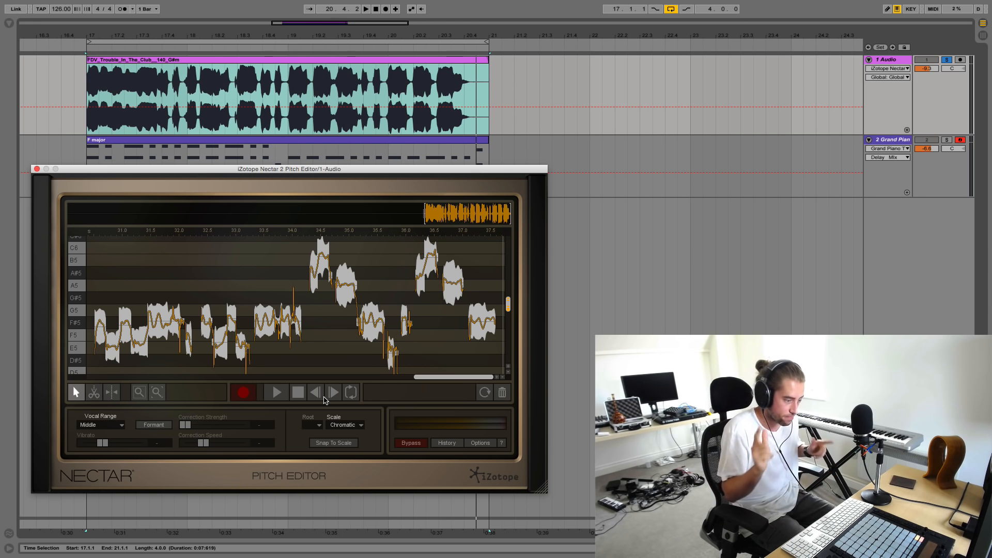
- Set the Pitch Editor's root to F and scale to Major to match the piano clip, and snap the vocal notes to it
{"action": "left_click", "coordinate": [122, 145]}
{"action": "left_click", "coordinate": [123, 131]}
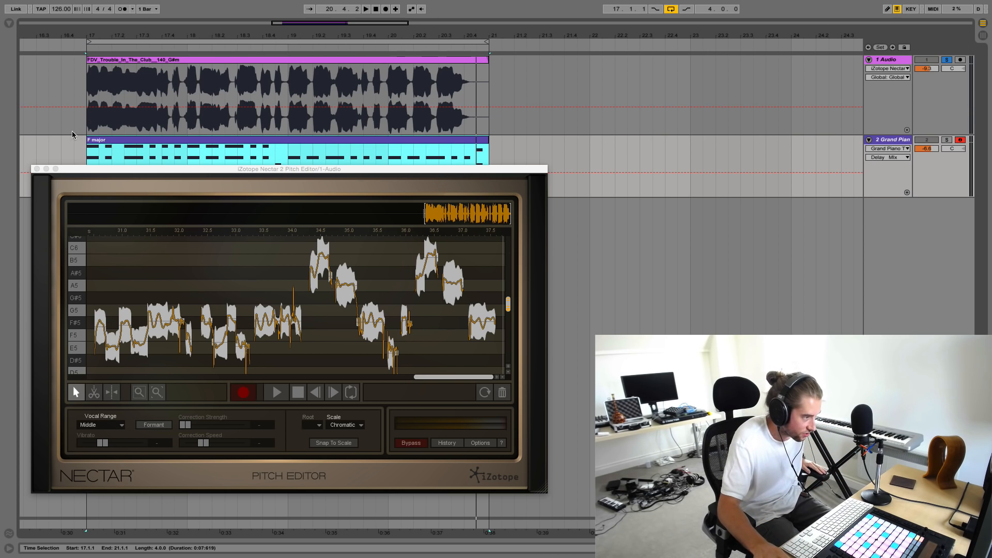
{"action": "left_click", "coordinate": [330, 426]}
{"action": "left_click", "coordinate": [336, 448]}
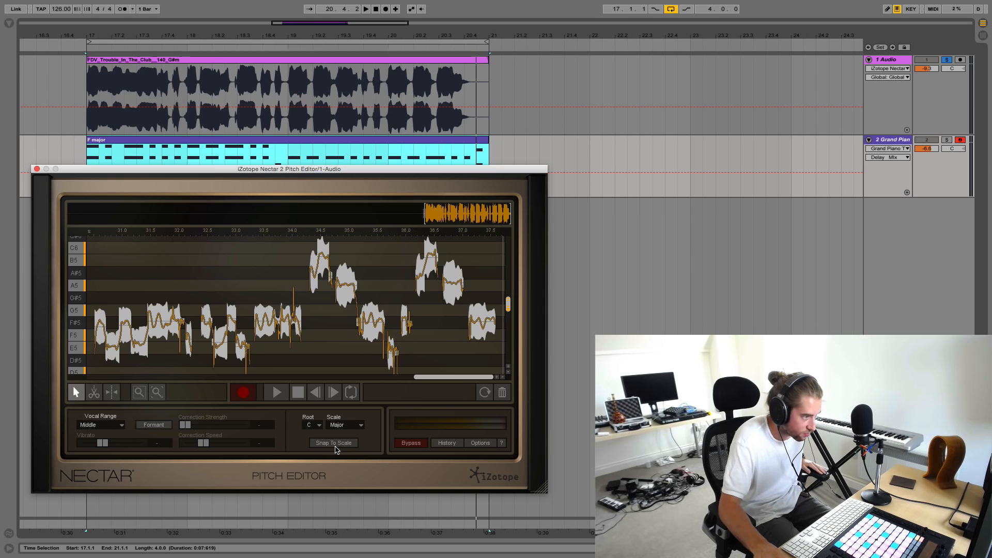
{"action": "left_click", "coordinate": [314, 428]}
{"action": "left_click", "coordinate": [307, 496]}
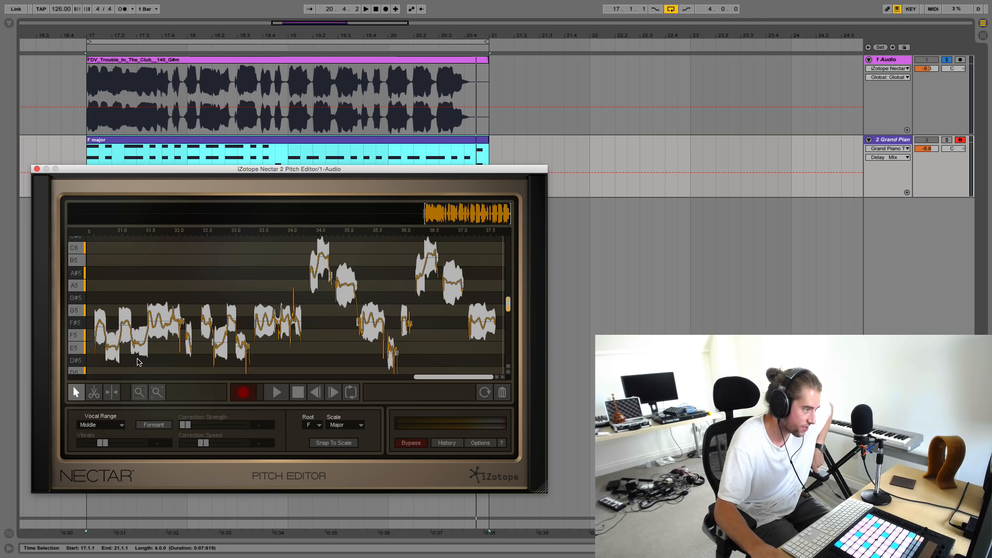
{"action": "left_click", "coordinate": [324, 446]}
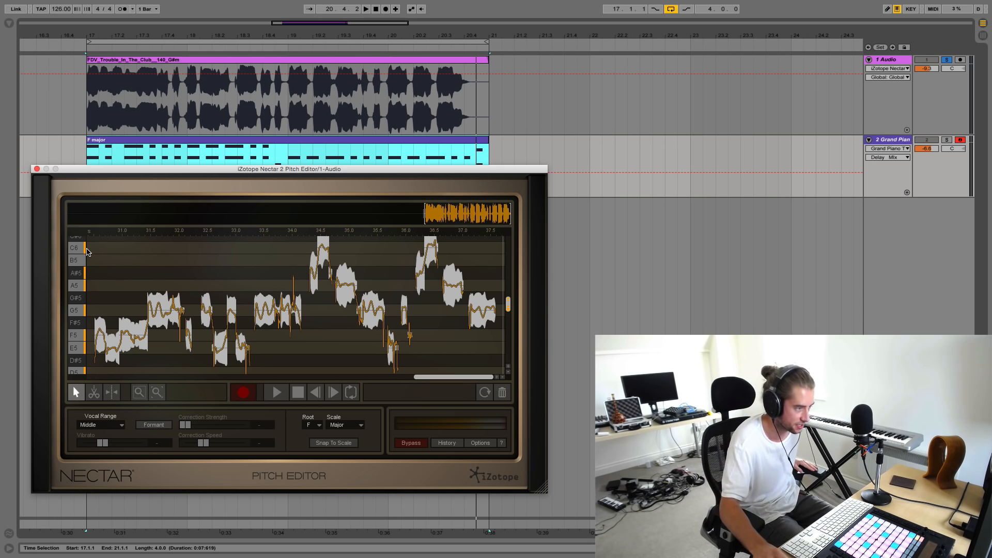
- Try C# and E as the root of the Major scale, and return the root to F
{"action": "left_click", "coordinate": [312, 425]}
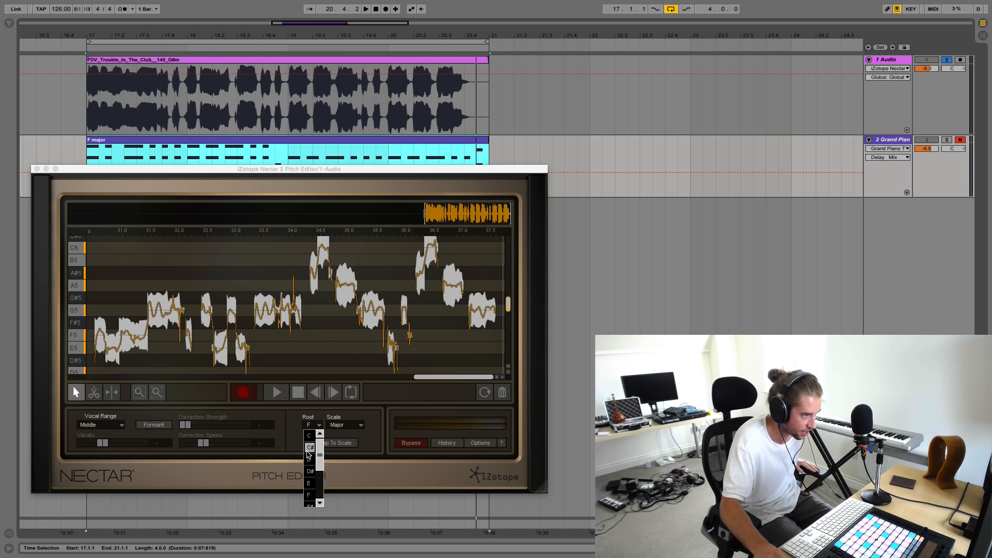
{"action": "left_click", "coordinate": [309, 447]}
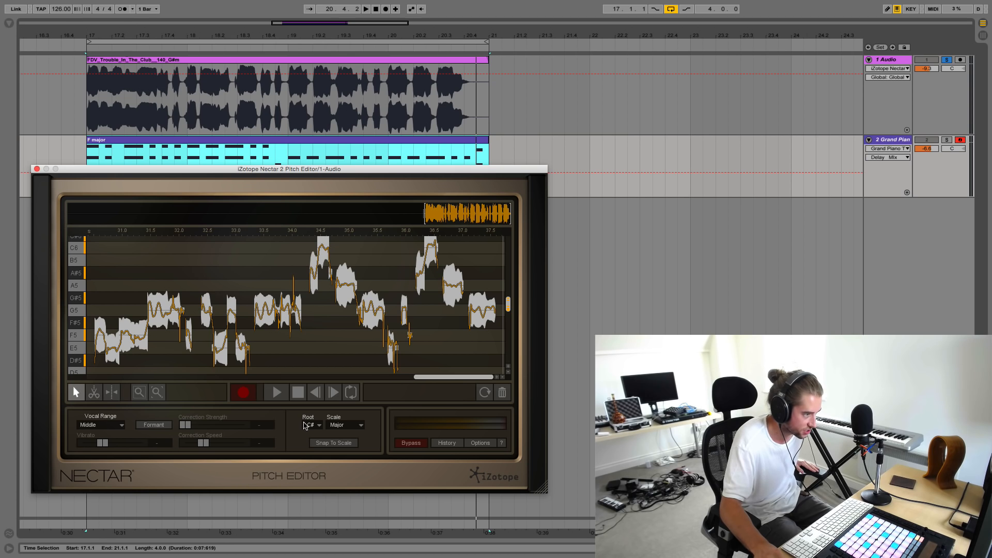
{"action": "left_click", "coordinate": [305, 425]}
{"action": "left_click", "coordinate": [308, 483]}
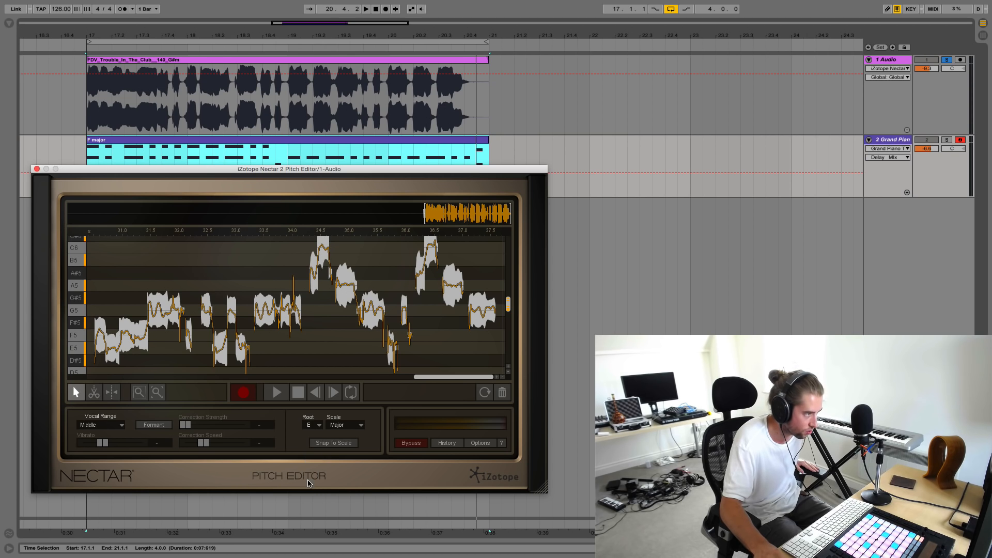
{"action": "left_click", "coordinate": [312, 426]}
{"action": "left_click", "coordinate": [309, 497]}
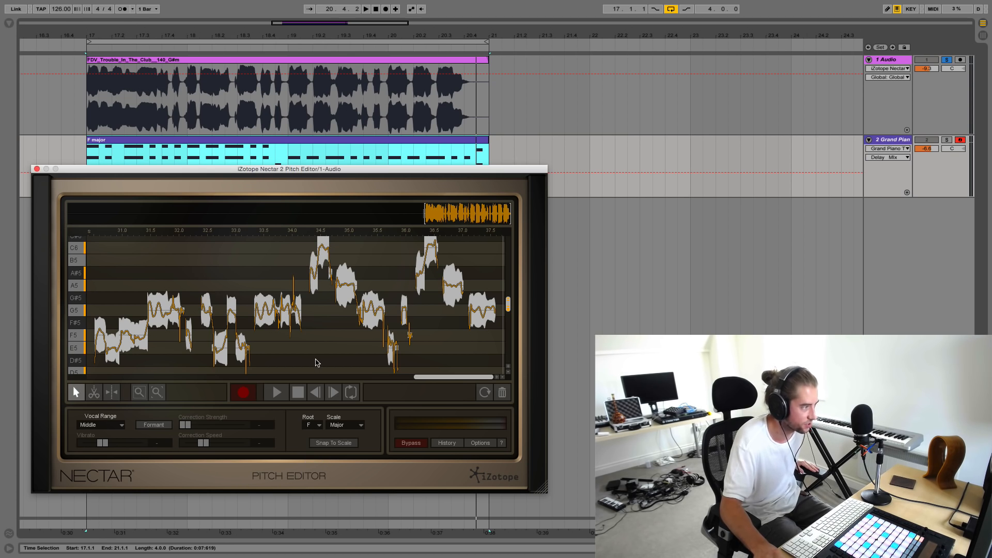
- Play the soloed vocal loop to hear the notes snapped to F Major
{"action": "key", "text": "space"}
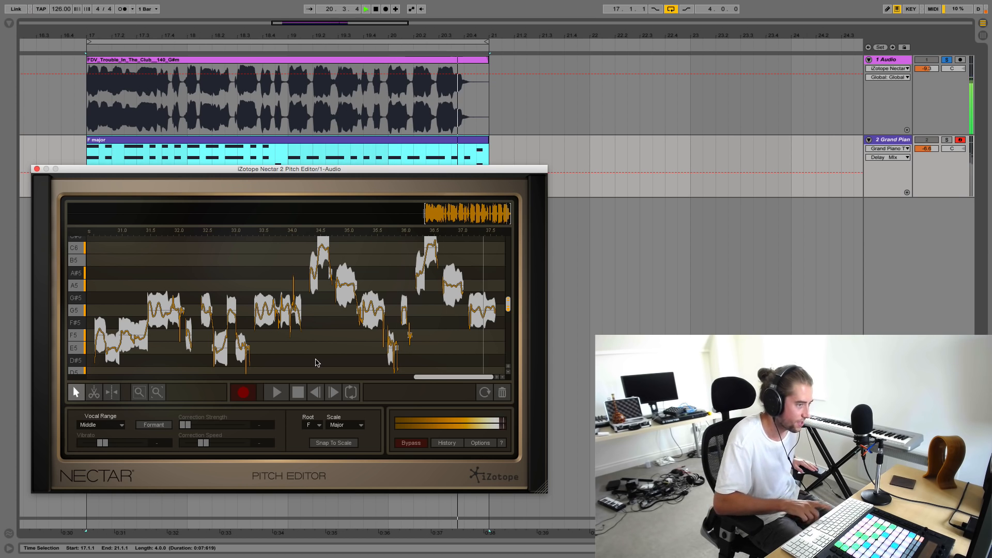
{"action": "key", "text": "space"}
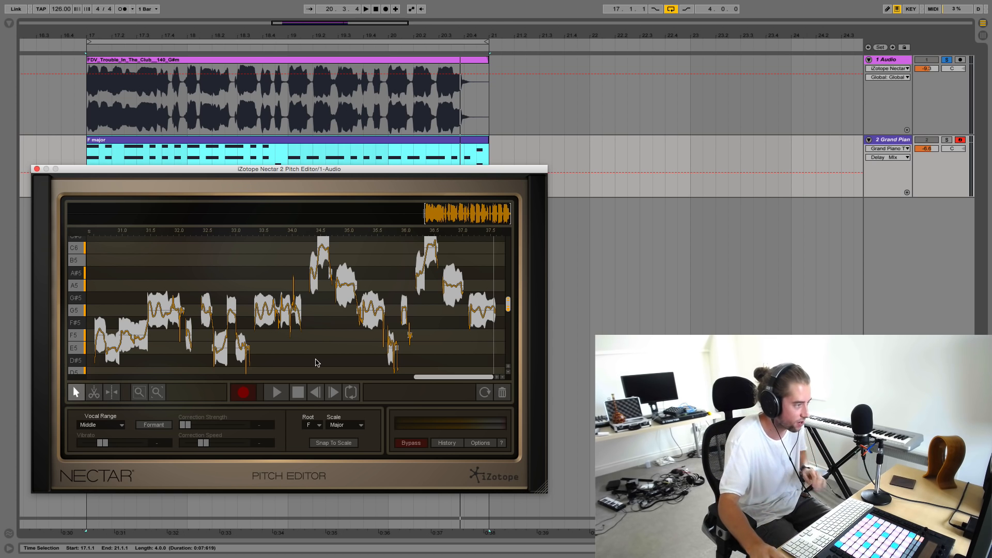
- Lower the long G5 vocal note just after 31.5 to F5, playing the loop before and after the change
{"action": "key", "text": "space"}
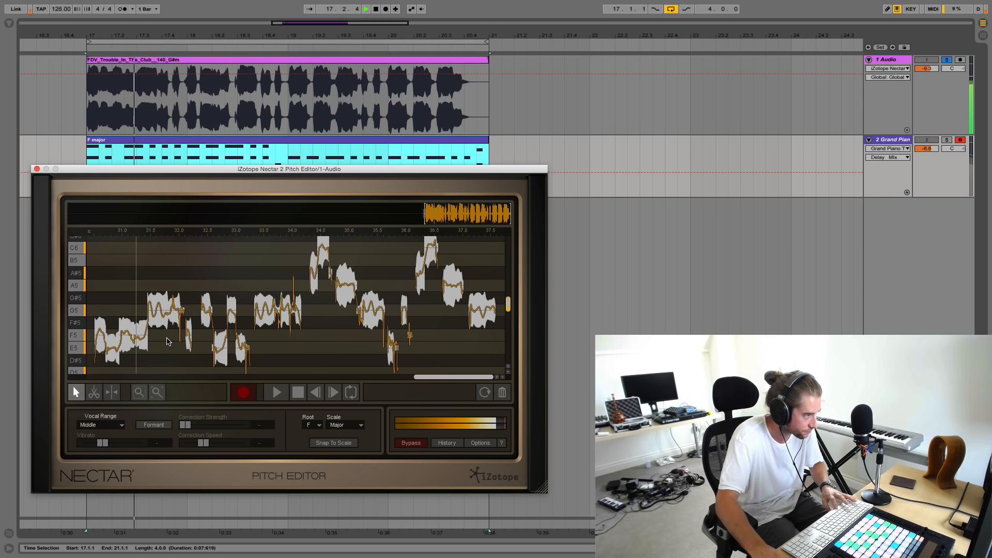
{"action": "key", "text": "space"}
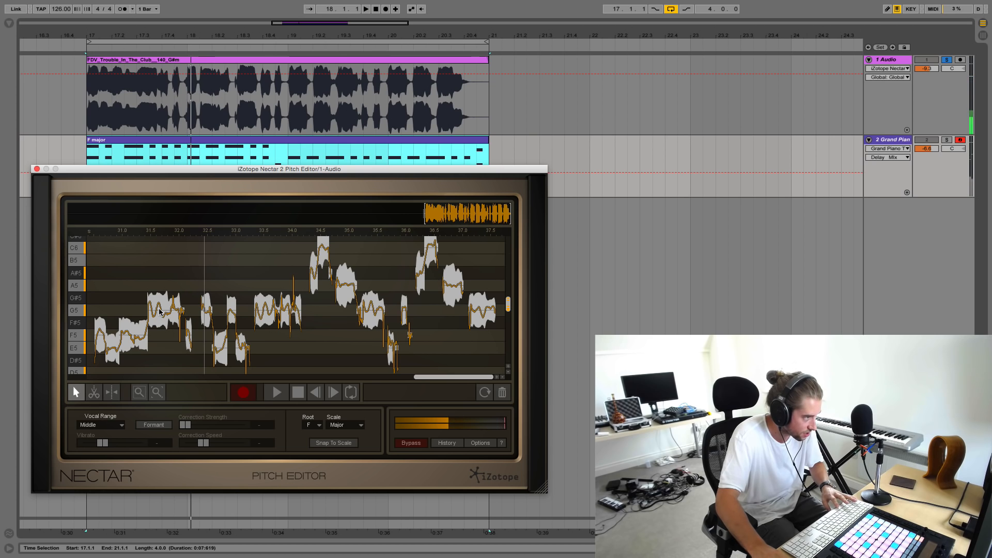
{"action": "left_click", "coordinate": [160, 309]}
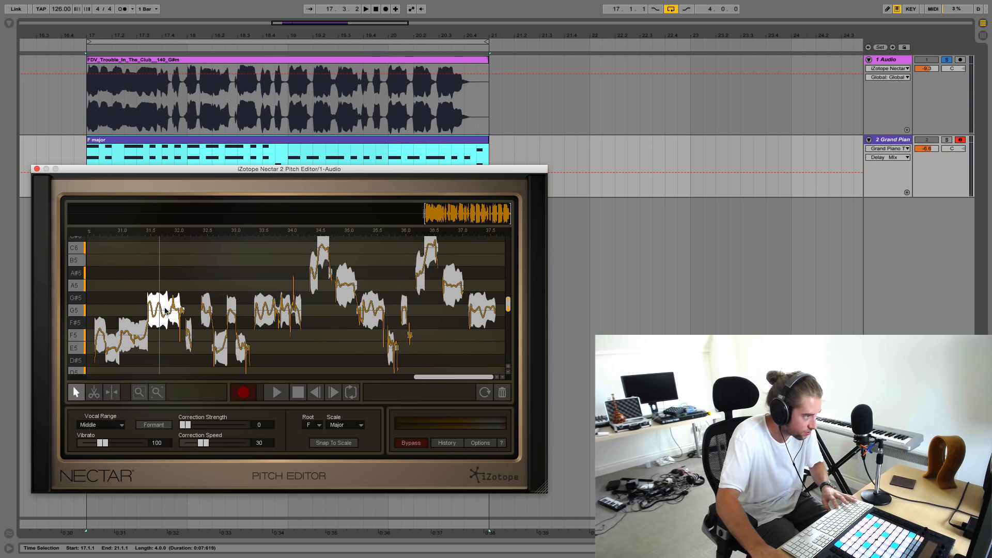
{"action": "key", "text": "space"}
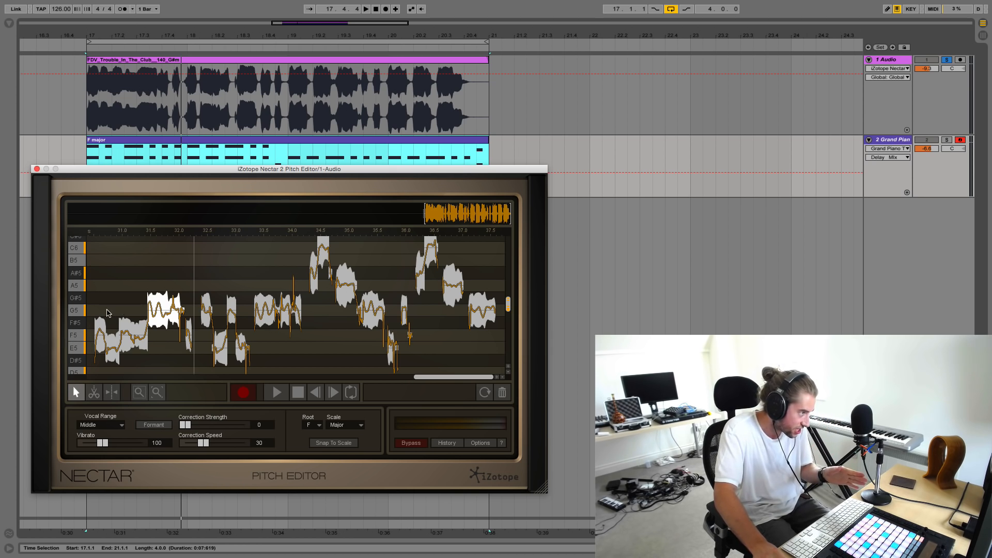
{"action": "left_click_drag", "start_coordinate": [152, 314], "coordinate": [148, 340]}
{"action": "key", "text": "space"}
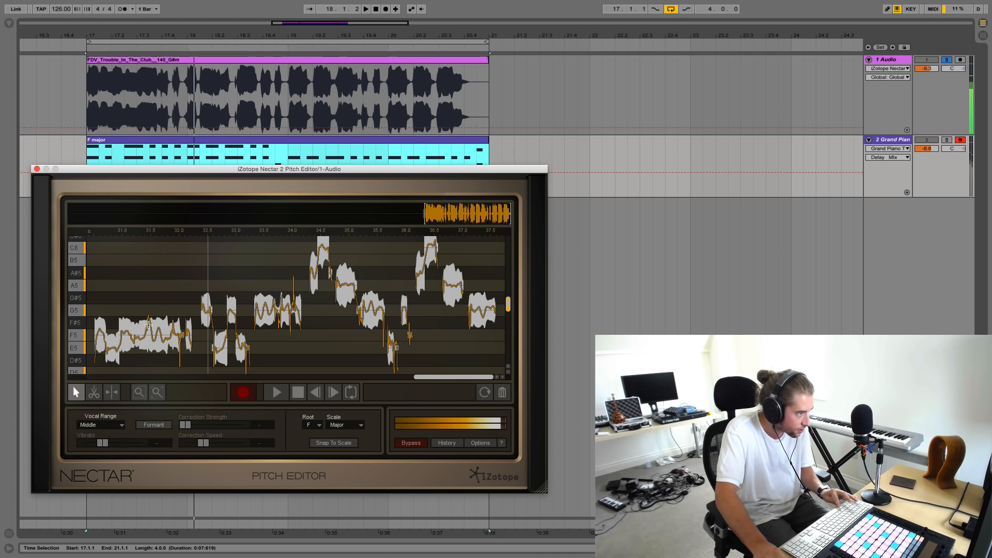
{"action": "key", "text": "space"}
- Lower the F5 vocal note just before 31.5 to E5 and audition the phrase
{"action": "left_click", "coordinate": [137, 335]}
{"action": "key", "text": "space"}
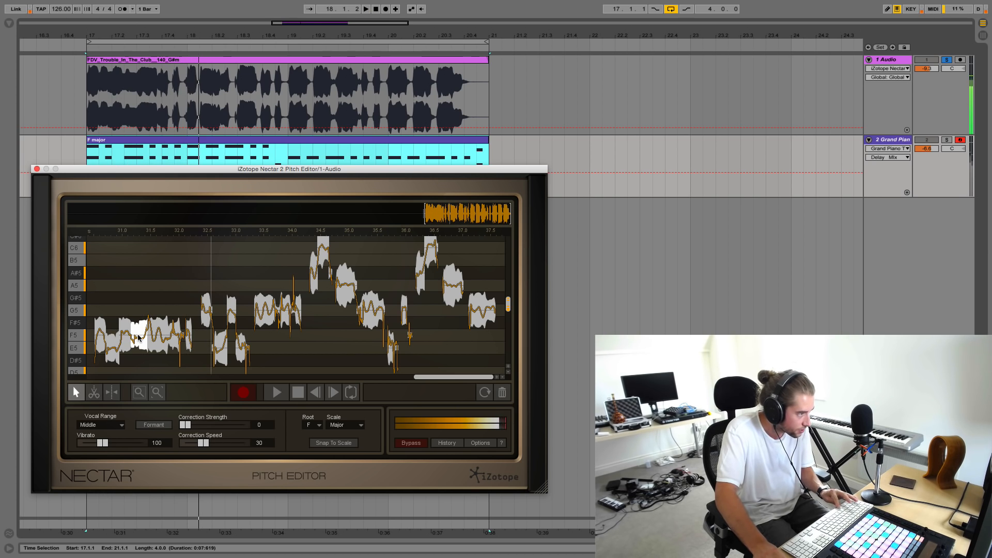
{"action": "key", "text": "space"}
{"action": "left_click_drag", "start_coordinate": [131, 339], "coordinate": [123, 356]}
{"action": "key", "text": "space"}
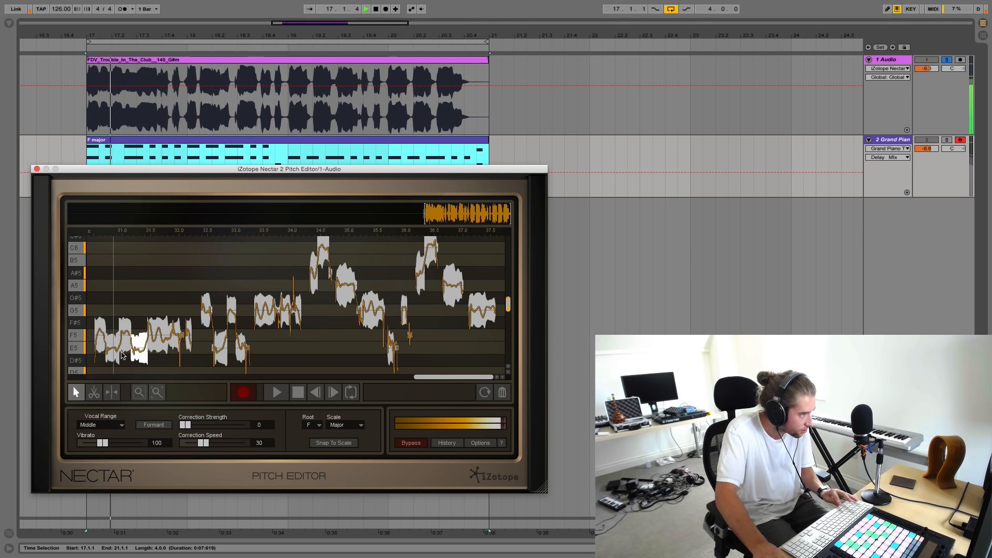
{"action": "key", "text": "space"}
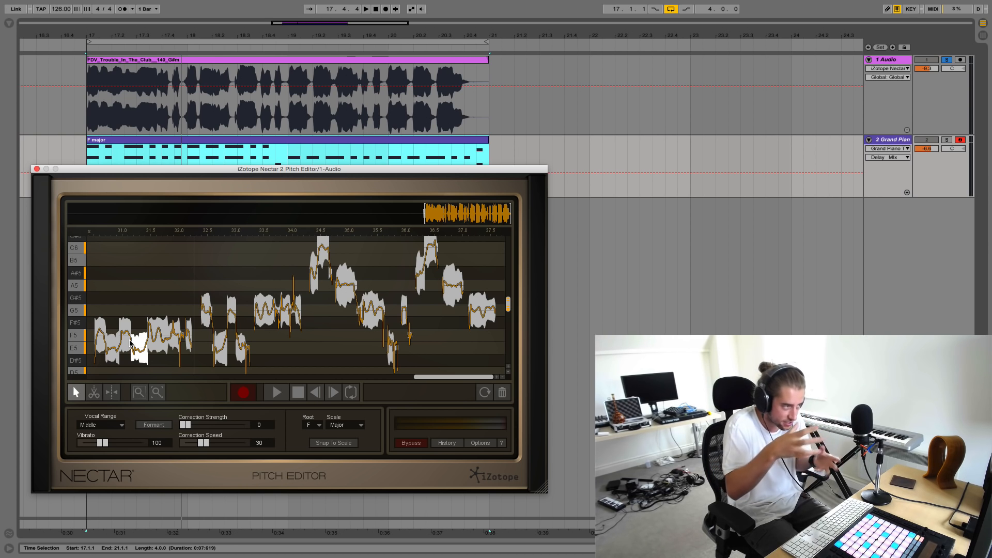
{"action": "key", "text": "space"}
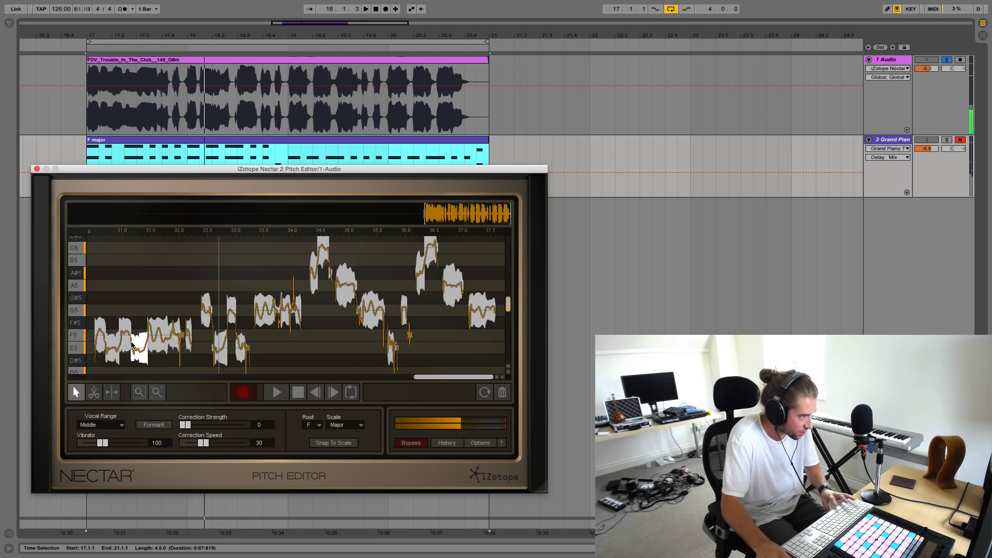
{"action": "left_click_drag", "start_coordinate": [140, 354], "coordinate": [140, 348]}
{"action": "key", "text": "space"}
{"action": "key", "text": "space"}
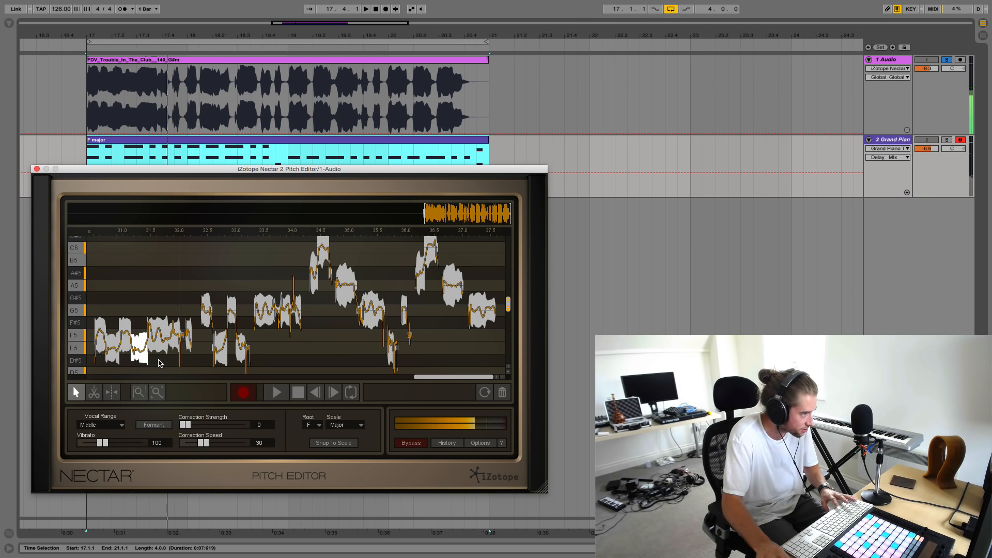
{"action": "key", "text": "space"}
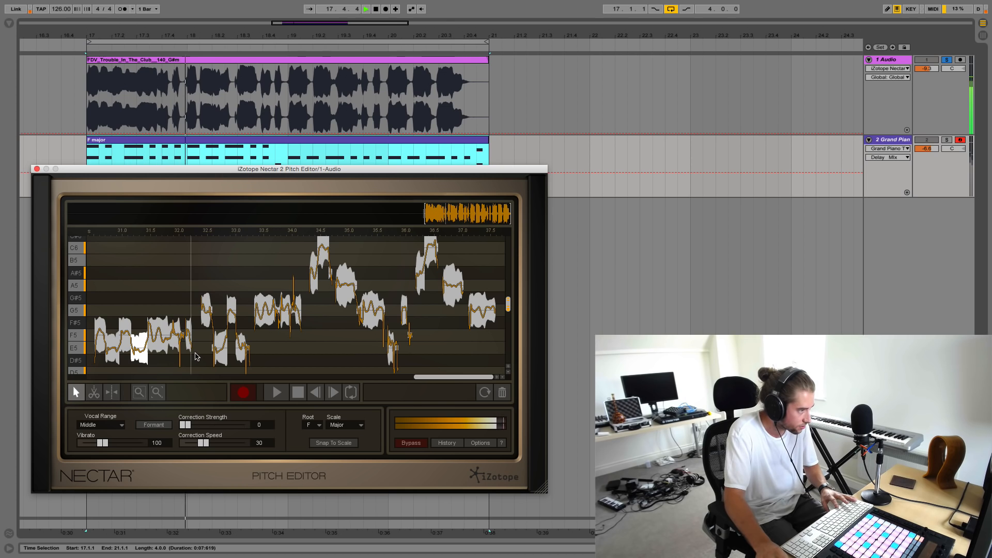
- Lower the two short G5 vocal notes between 32.5 and 33.0 to F5 and listen to the result
{"action": "key", "text": "space"}
{"action": "left_click", "coordinate": [205, 319]}
{"action": "left_click_drag", "start_coordinate": [205, 318], "coordinate": [224, 335]}
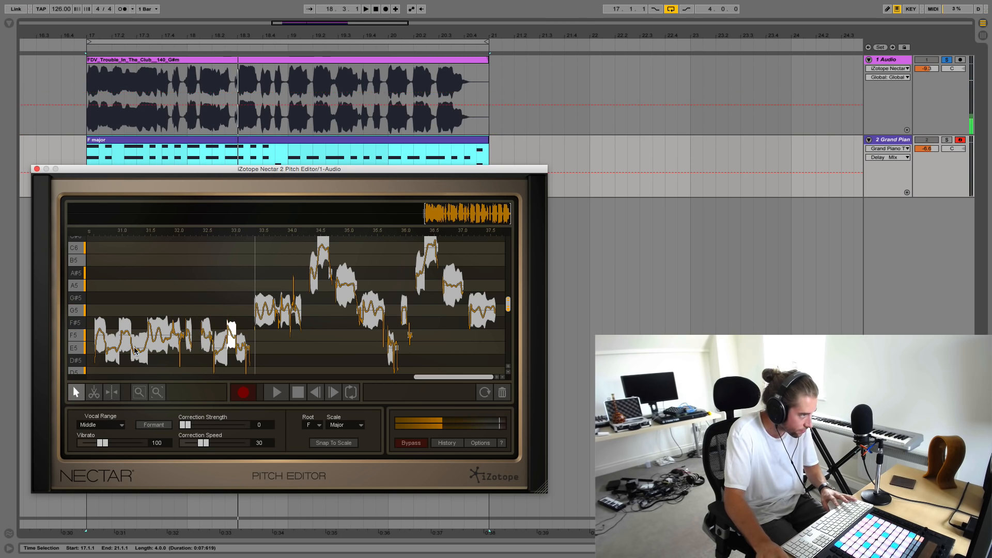
{"action": "key", "text": "space"}
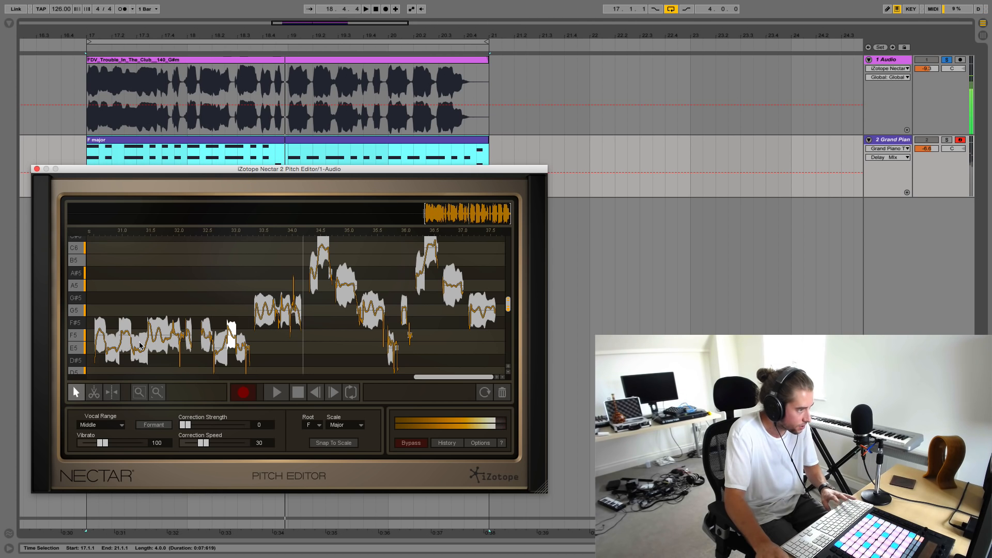
{"action": "key", "text": "space"}
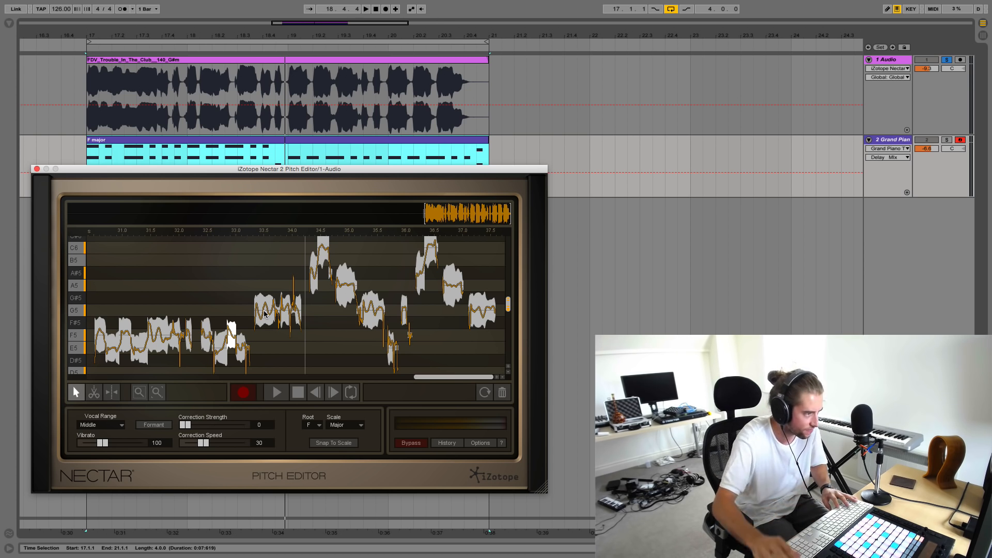
- Lower the group of G5 vocal notes around 33.5 to 34.0 to F5 and replay the loop
{"action": "key", "text": "space"}
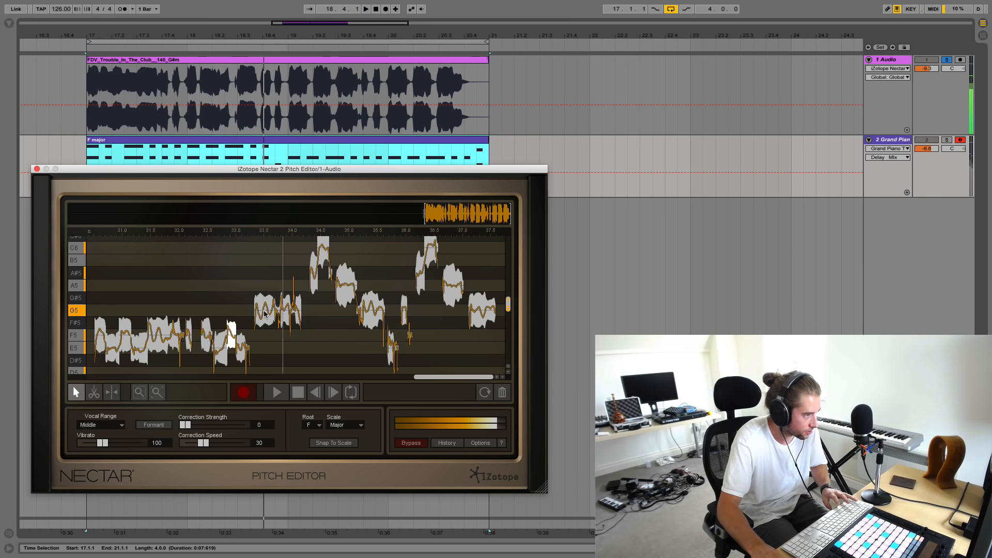
{"action": "left_click_drag", "start_coordinate": [265, 313], "coordinate": [262, 335]}
{"action": "key", "text": "space"}
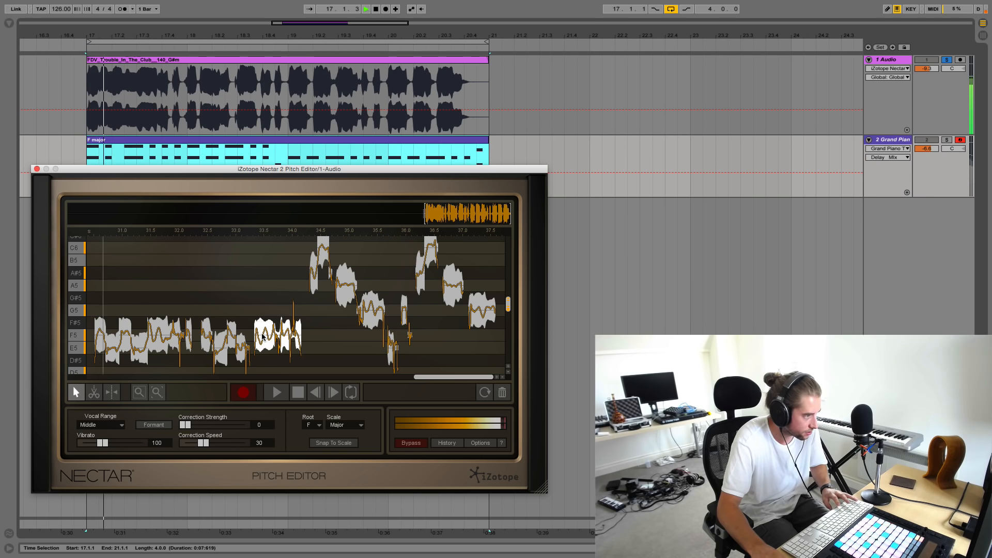
{"action": "left_click", "coordinate": [311, 336]}
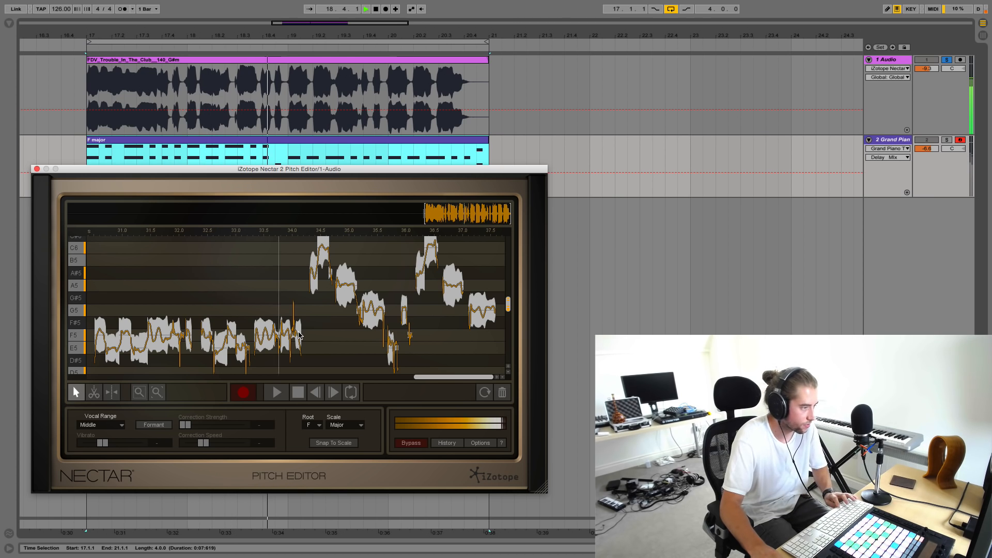
- Lower the C6 peak notes near 34.5 and 36.5 to A#5 and the short note before each to A5
{"action": "left_click", "coordinate": [313, 274]}
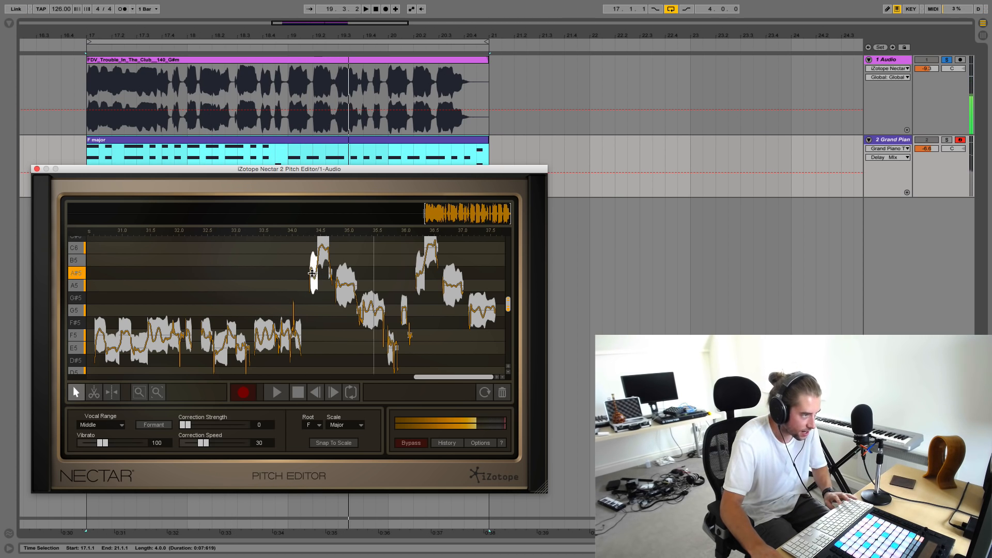
{"action": "left_click_drag", "start_coordinate": [327, 271], "coordinate": [328, 271]}
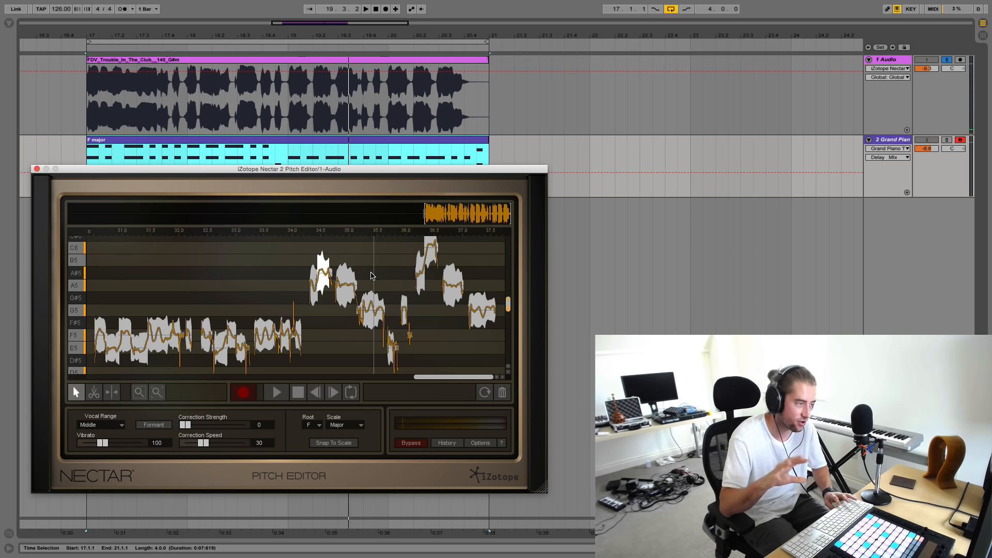
{"action": "key", "text": "space"}
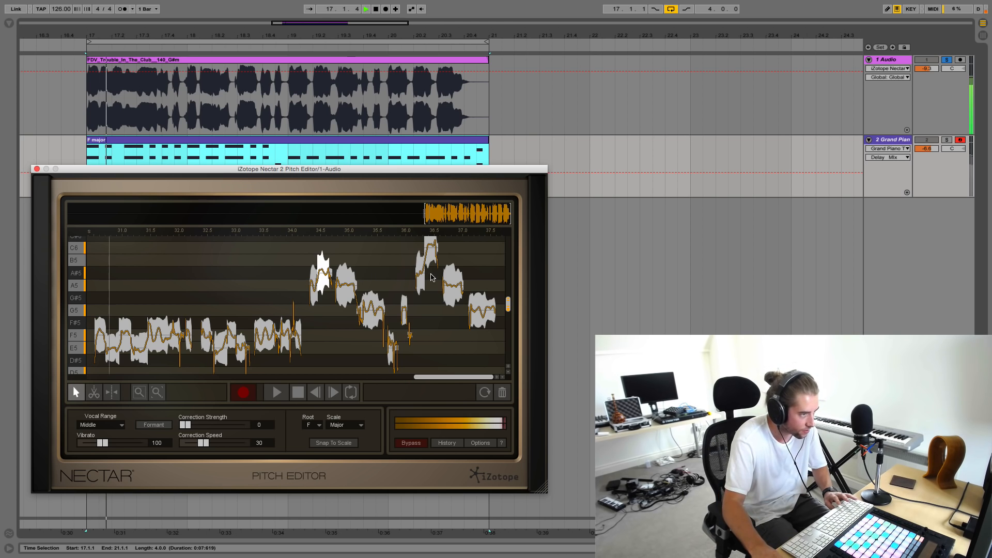
{"action": "mouse_move", "coordinate": [420, 281]}
{"action": "left_mouse_down"}
{"action": "mouse_move", "coordinate": [435, 246]}
{"action": "mouse_move", "coordinate": [435, 271]}
{"action": "left_mouse_up"}
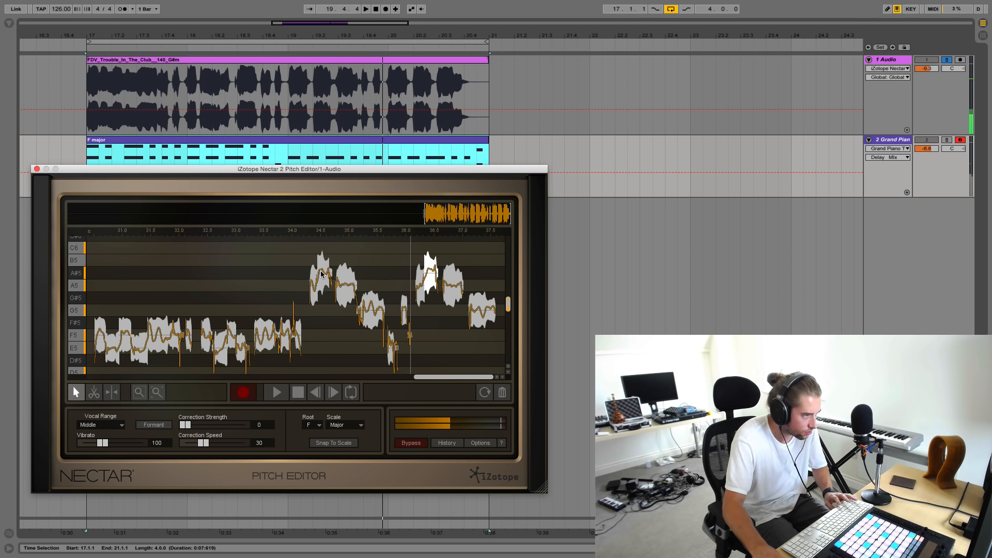
- Try the short note before the 34.5 peak at G5, and return it to A5 while the loop plays
{"action": "mouse_move", "coordinate": [313, 286]}
{"action": "left_mouse_down"}
{"action": "mouse_move", "coordinate": [325, 286]}
{"action": "mouse_move", "coordinate": [325, 272]}
{"action": "left_mouse_up"}
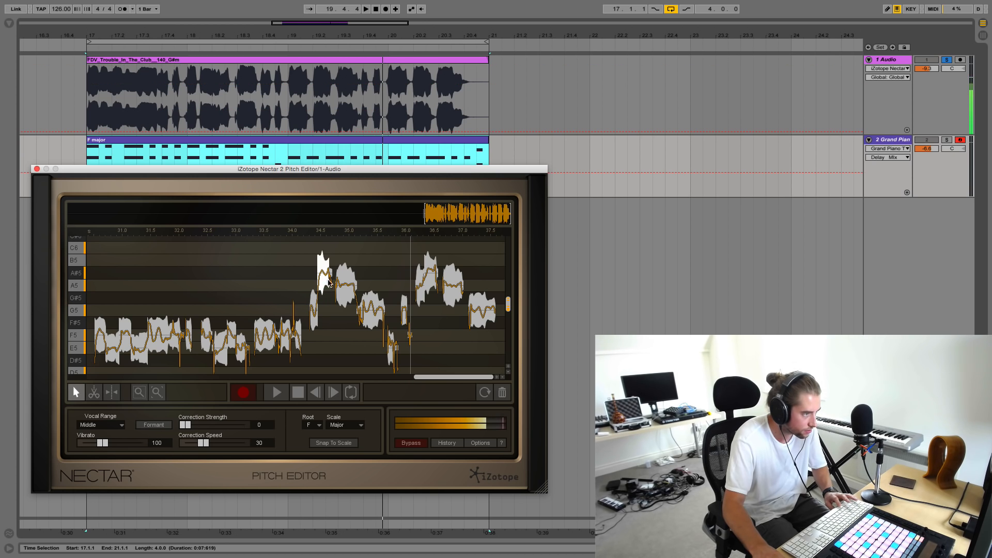
{"action": "key", "text": "space"}
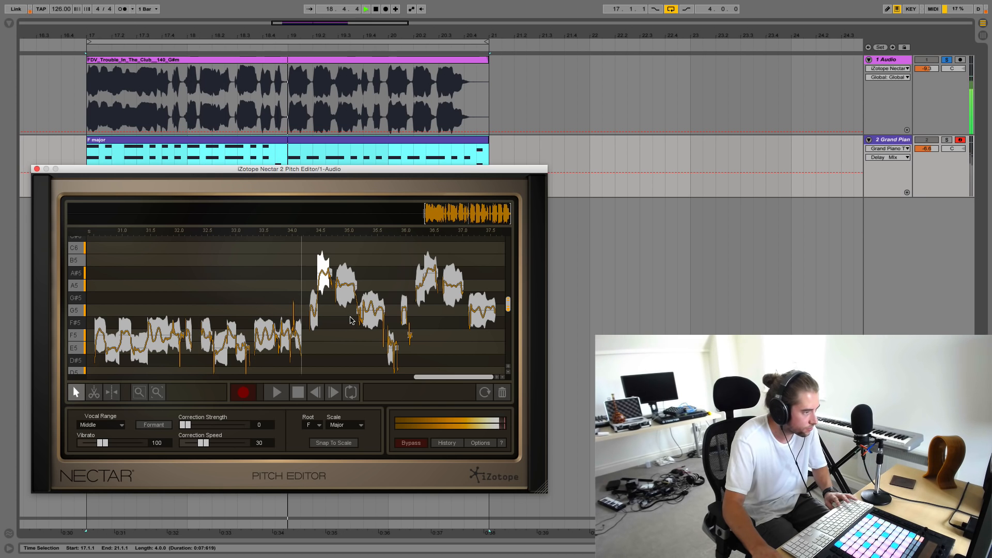
{"action": "left_click_drag", "start_coordinate": [314, 313], "coordinate": [315, 289]}
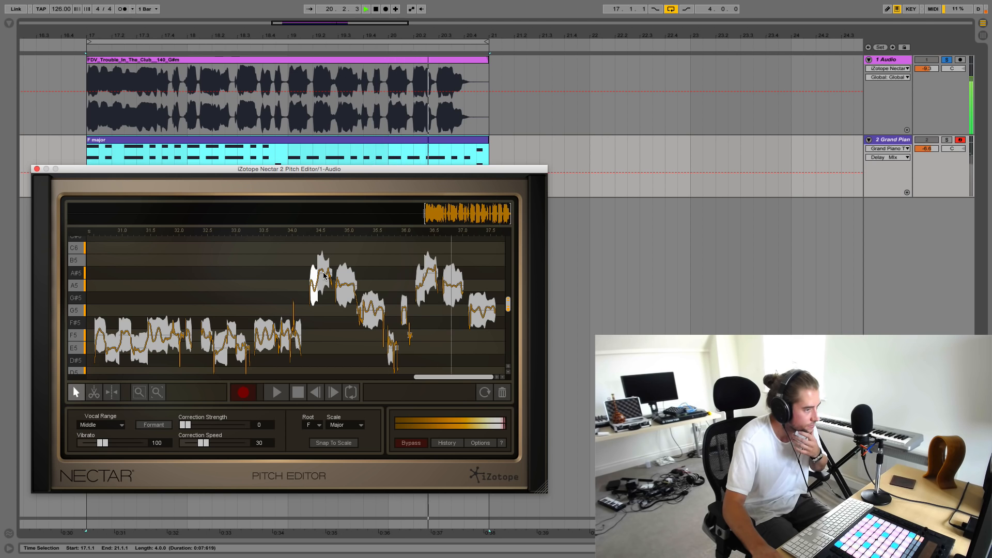
- Unsolo the vocal track and play the retuned vocal together with the piano
{"action": "key", "text": "space"}
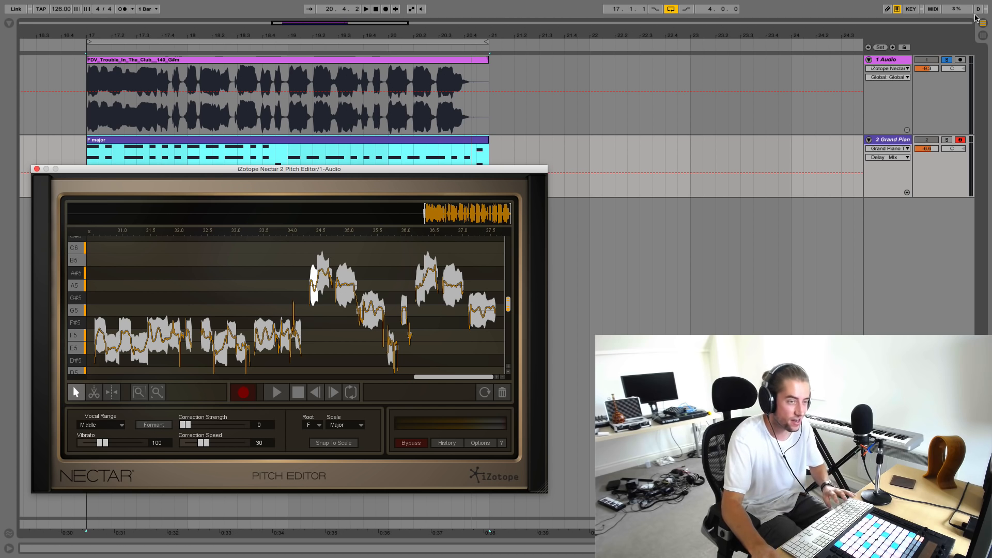
{"action": "left_click", "coordinate": [947, 60]}
{"action": "key", "text": "space"}
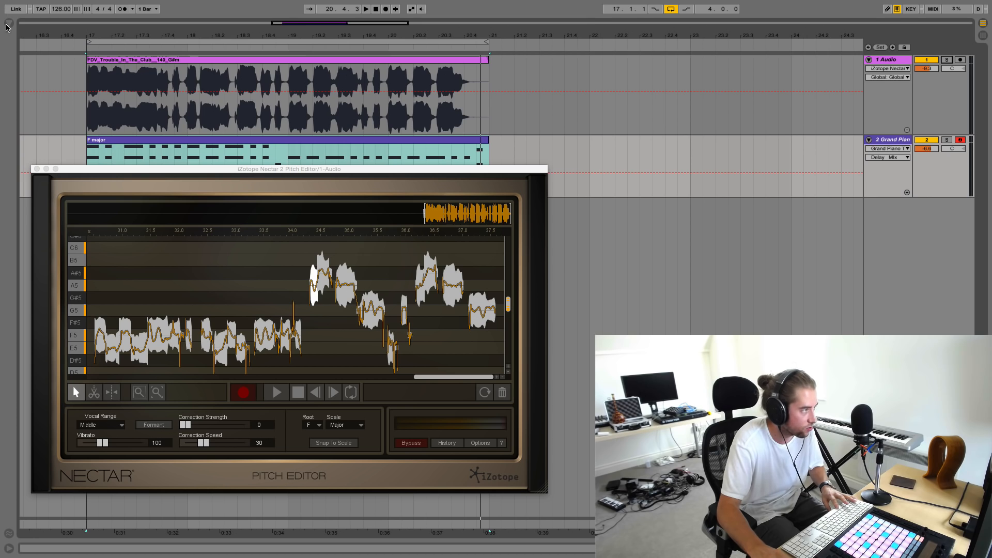
- Show the browser and the vocal track's devices, close the Pitch Editor window, and add iZotope Nectar 2 after it
{"action": "key", "text": "super+alt+b"}
{"action": "key", "text": "super+alt+l"}
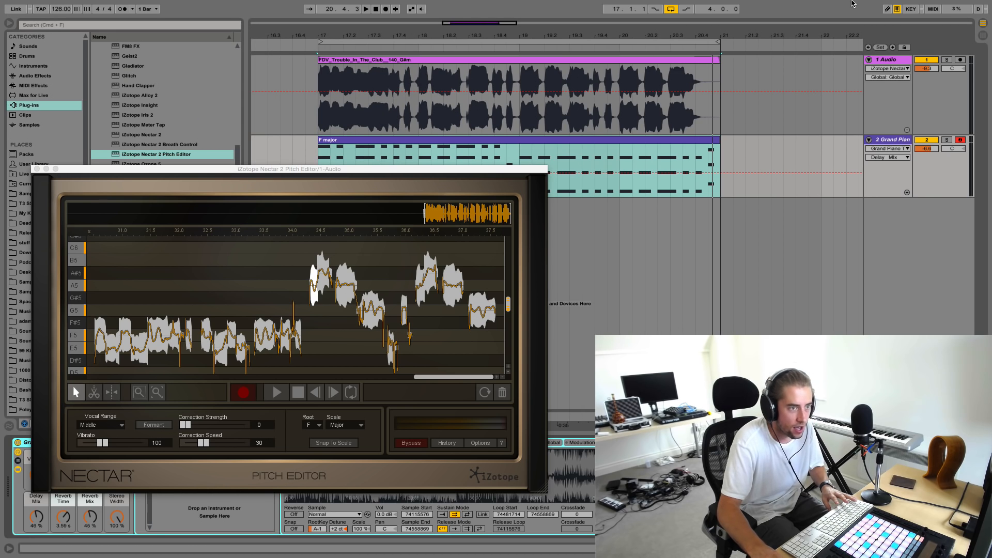
{"action": "left_click", "coordinate": [893, 71]}
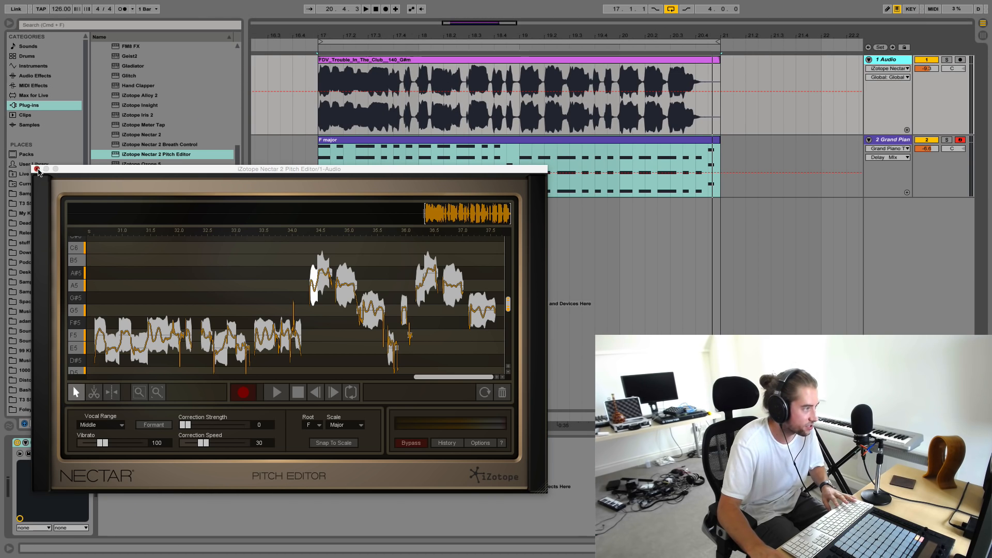
{"action": "left_click", "coordinate": [37, 169]}
{"action": "left_click", "coordinate": [159, 136]}
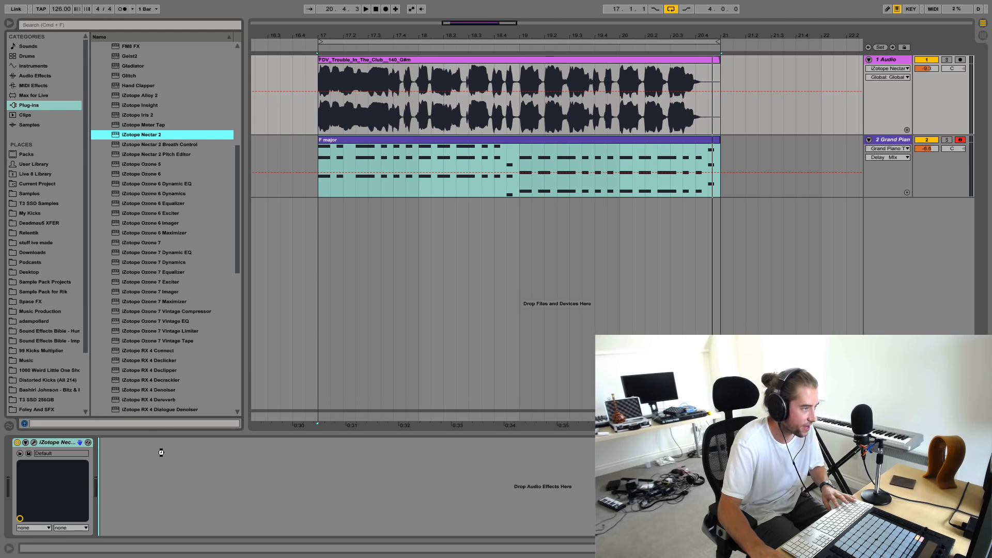
{"action": "left_click_drag", "start_coordinate": [160, 452], "coordinate": [162, 453]}
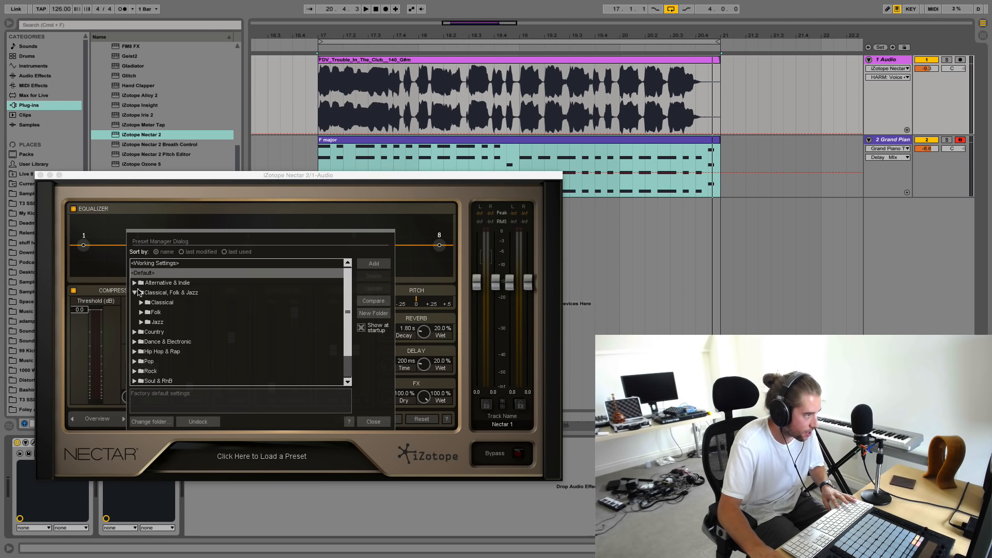
- Load Nectar 2's Indie Folk & Sons preset from the Alternative & Indie folder and close the plug-in window
{"action": "left_click", "coordinate": [134, 284]}
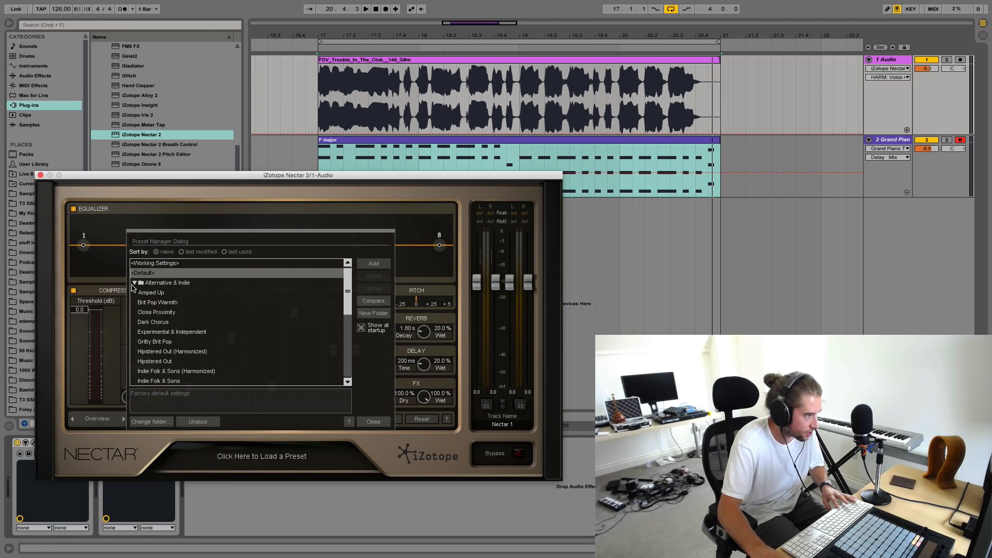
{"action": "left_click", "coordinate": [172, 381]}
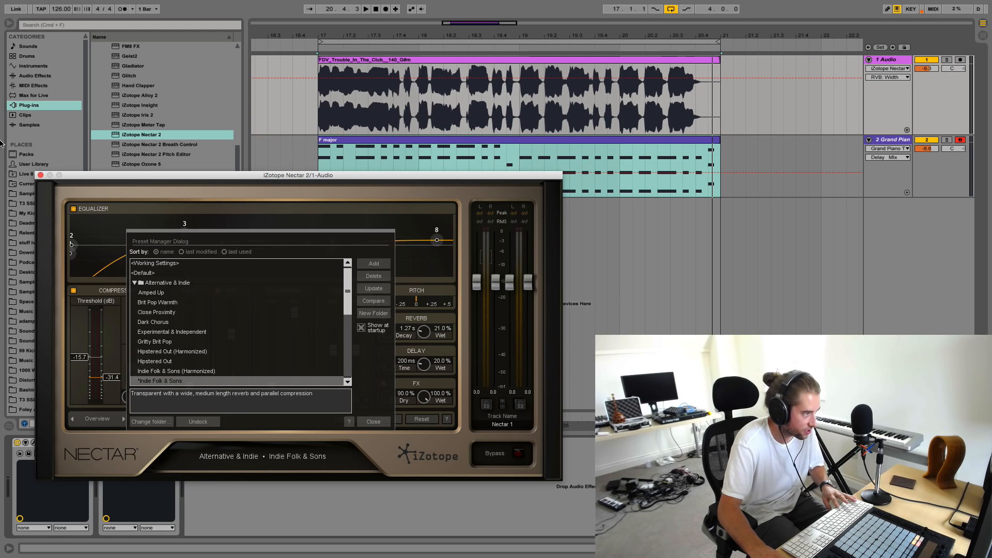
{"action": "left_click", "coordinate": [370, 422]}
{"action": "left_click", "coordinate": [40, 176]}
- Play the processed vocal with the piano and reopen the vocal track's Pitch Editor during playback
{"action": "key", "text": "space"}
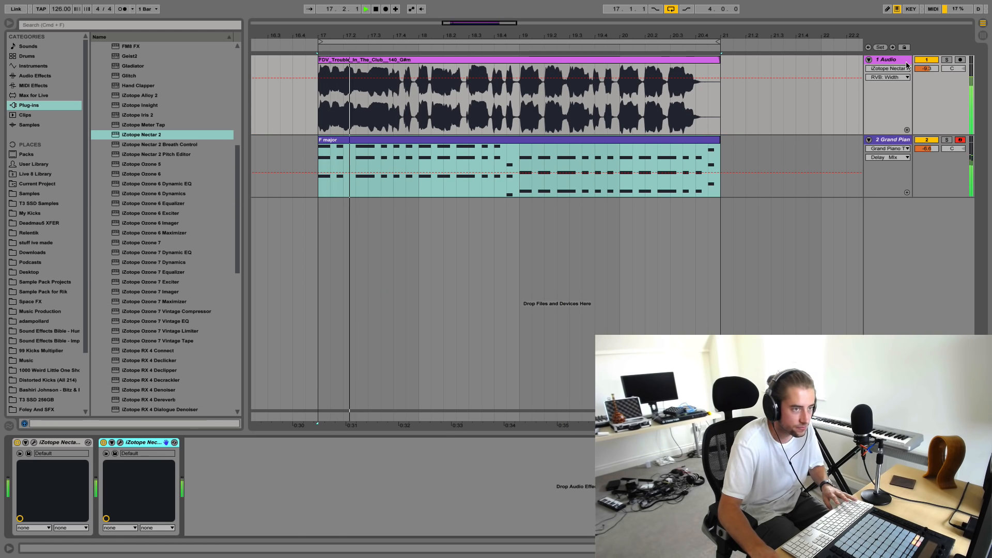
{"action": "key", "text": "Tab"}
{"action": "key", "text": "Tab"}
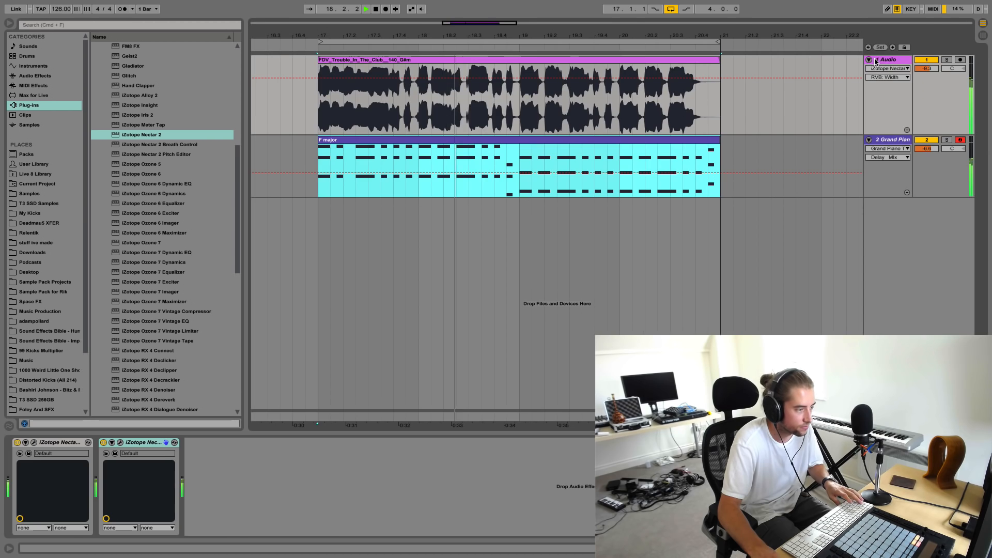
{"action": "left_click", "coordinate": [34, 443]}
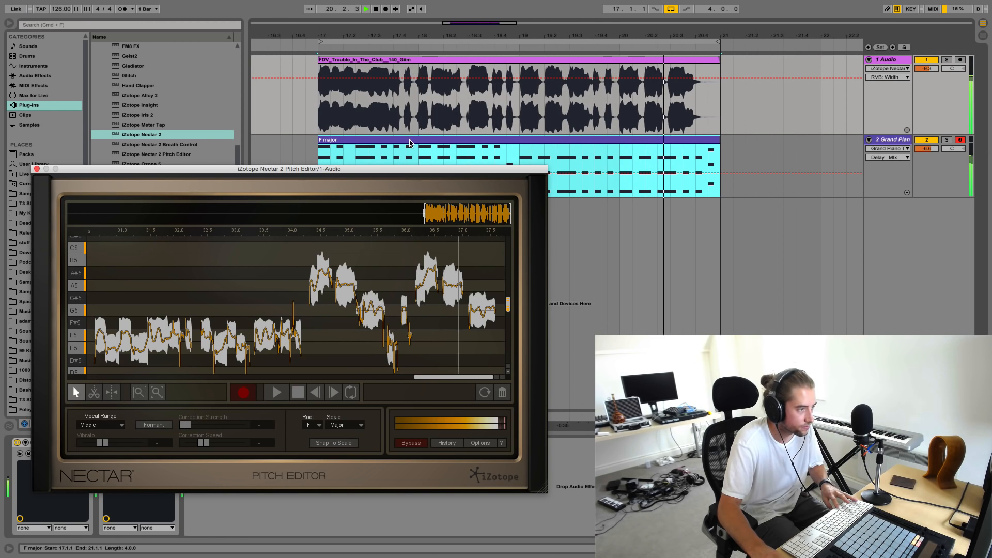
- Stop playback, hide the browser, and move the Pitch Editor window below the vocal and piano tracks
{"action": "key", "text": "space"}
{"action": "left_click_drag", "start_coordinate": [412, 175], "coordinate": [652, 116]}
{"action": "key", "text": "super+alt+b"}
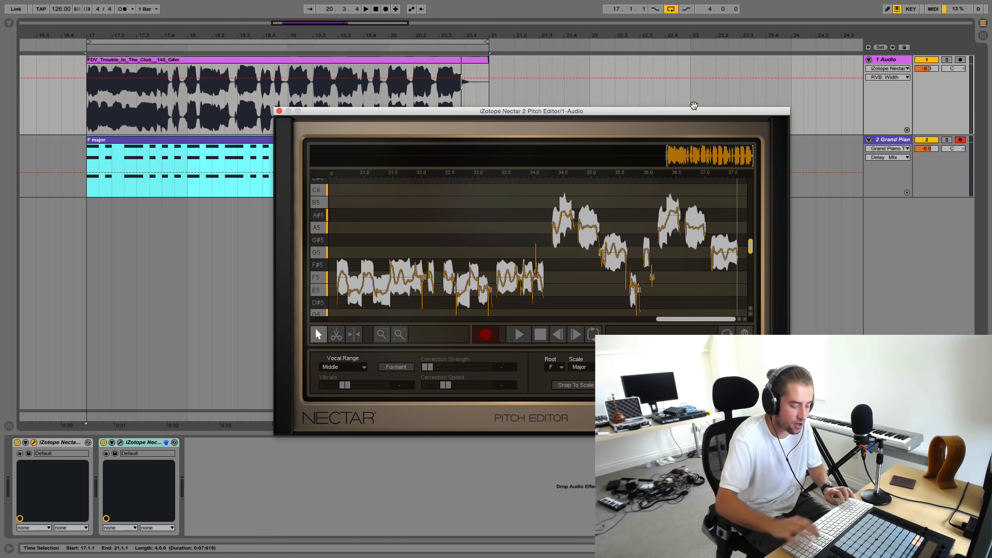
{"action": "key", "text": "super+alt+l"}
{"action": "left_click_drag", "start_coordinate": [662, 113], "coordinate": [487, 185]}
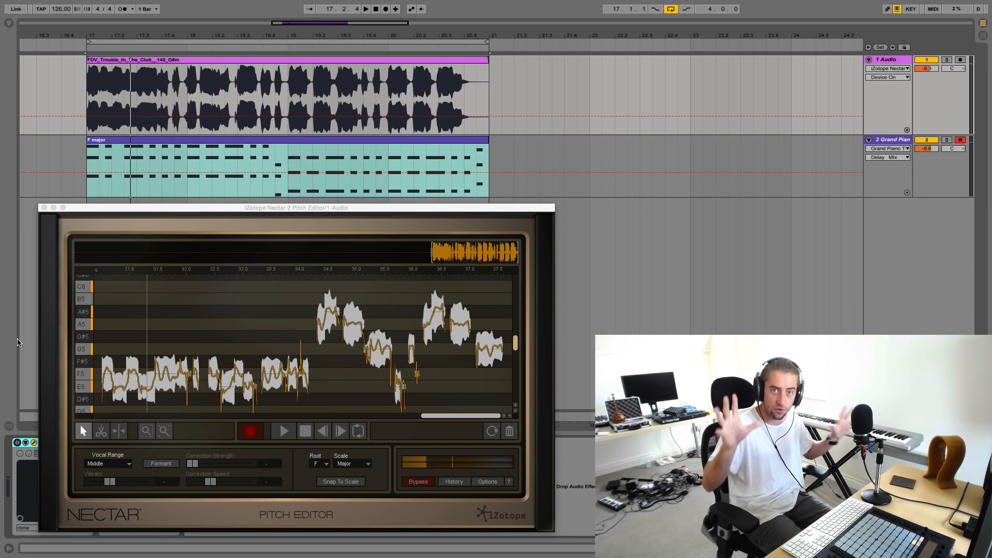
- Compare the vocal against the piano by playing it with the Pitch Editor bypassed and again with the device switched back on
{"action": "key", "text": "space"}
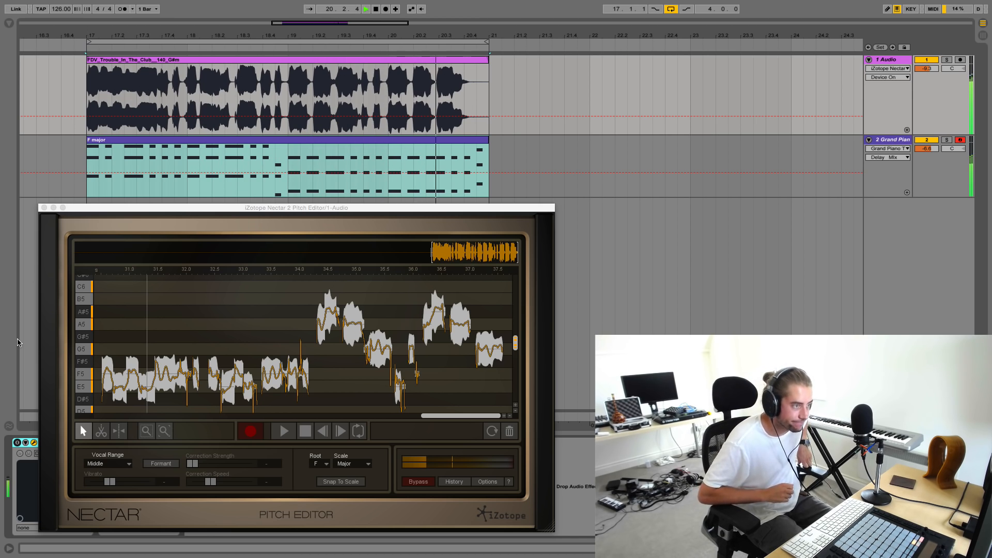
{"action": "key", "text": "space"}
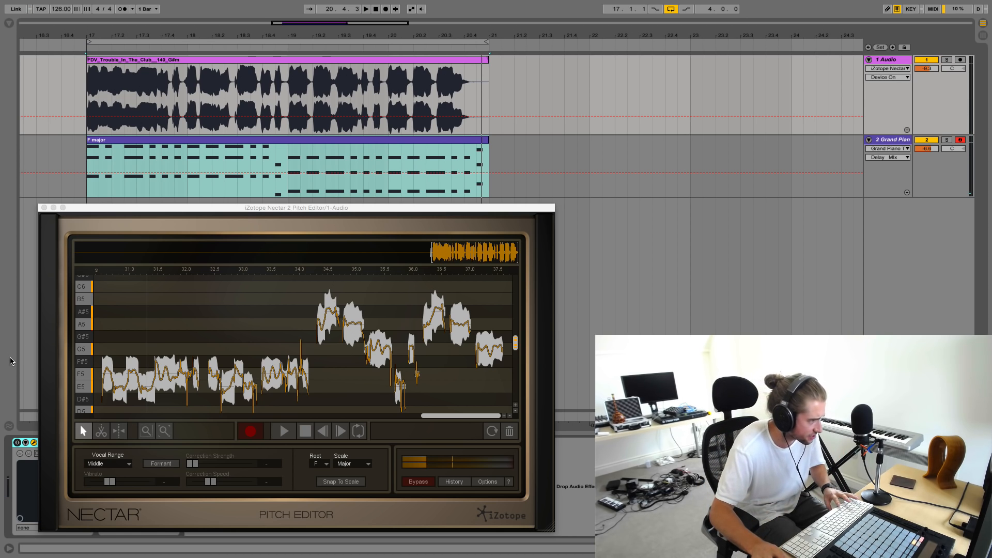
{"action": "left_click", "coordinate": [17, 443]}
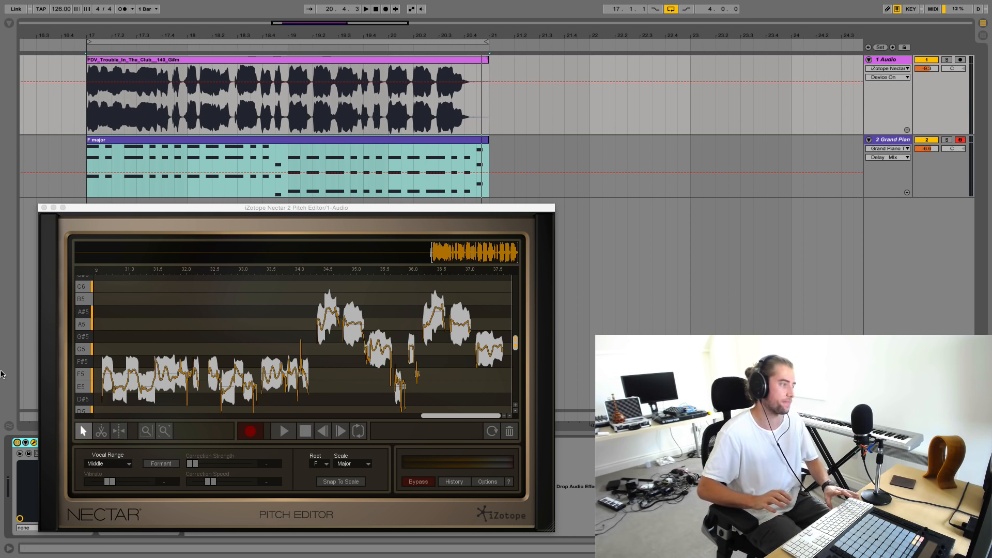
{"action": "key", "text": "space"}
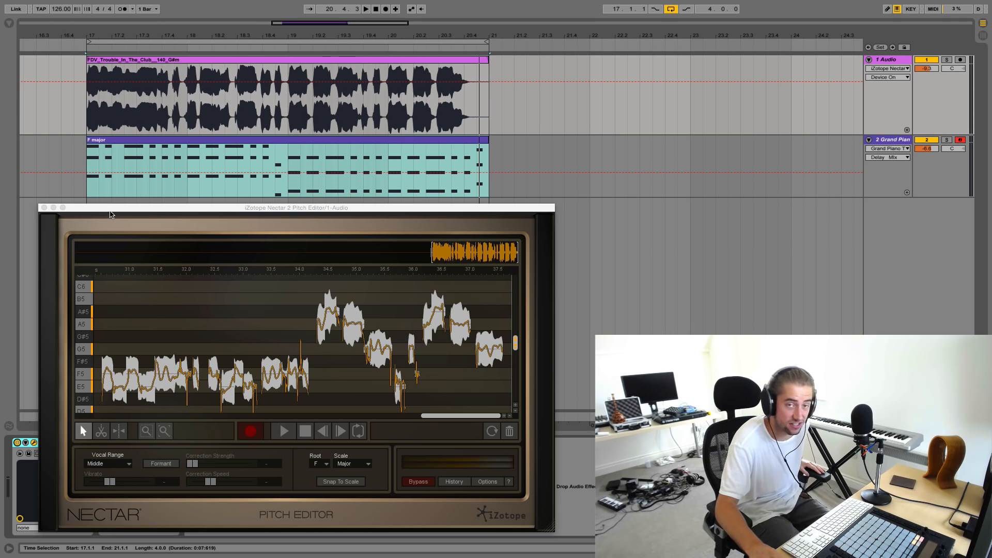
{"action": "left_click", "coordinate": [112, 212]}
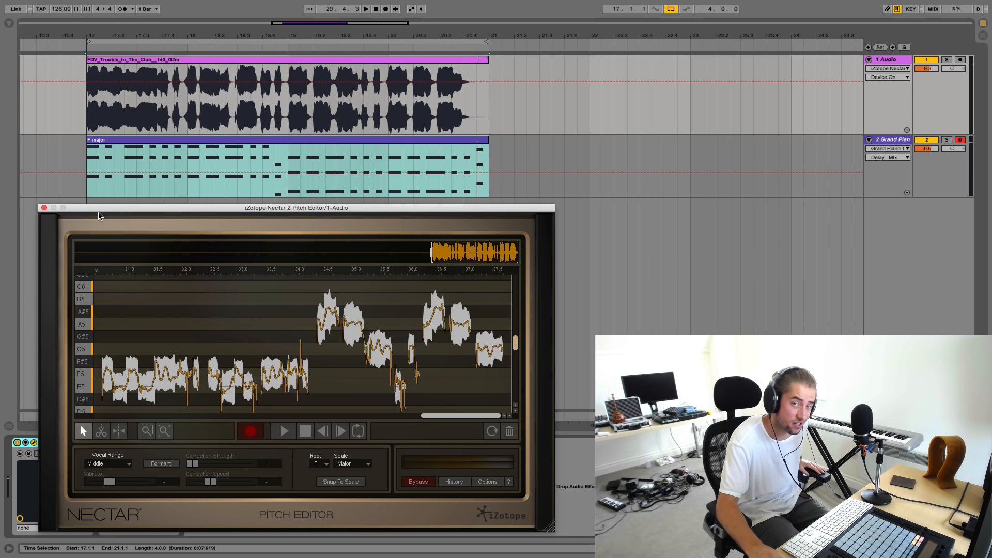